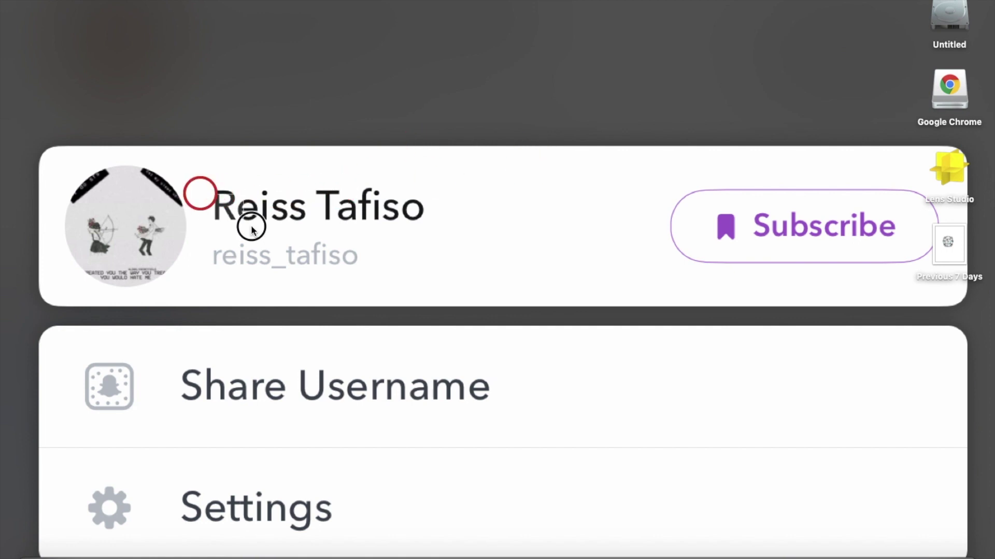
Step: Browse the Lens Studio website, then launch the Lens Studio app
{"action": "left_click", "coordinate": [444, 232]}
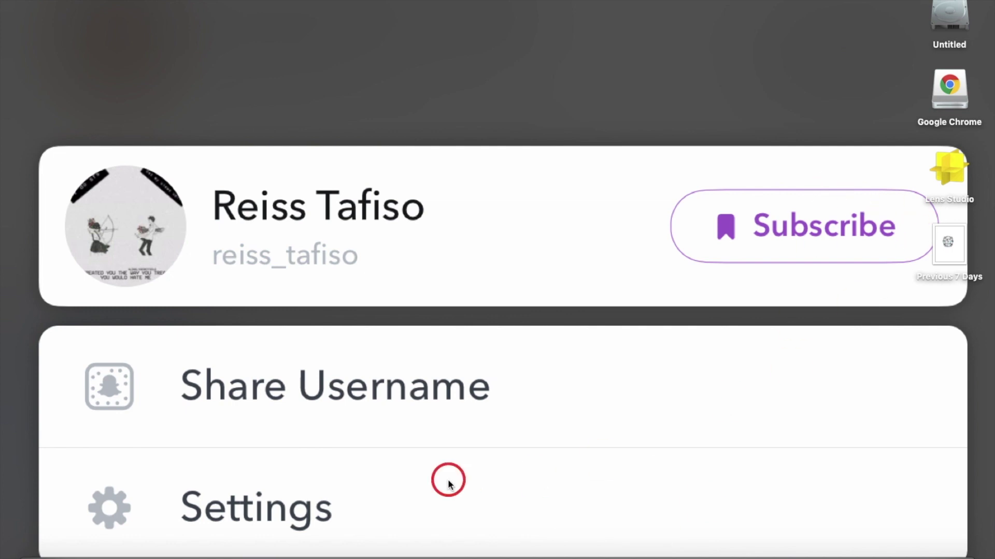
{"action": "left_click", "coordinate": [110, 556]}
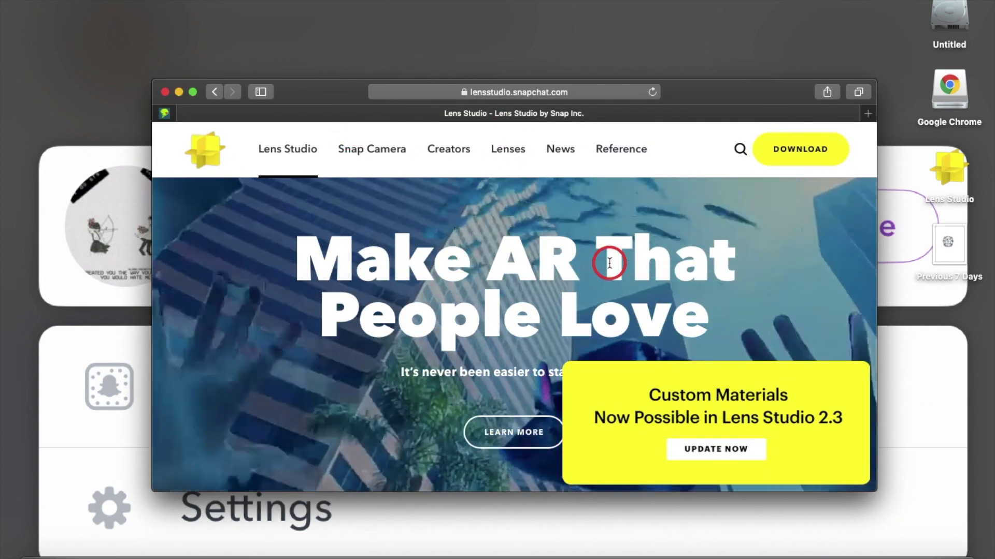
{"action": "scroll", "coordinate": [609, 263], "scroll_direction": "down", "scroll_amount": 1}
{"action": "scroll", "coordinate": [609, 263], "scroll_direction": "down", "scroll_amount": 3}
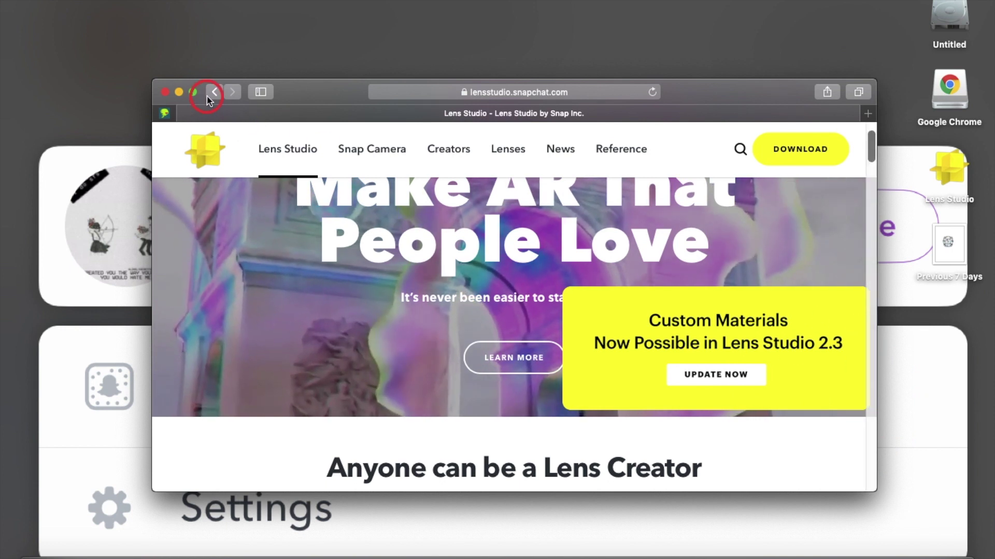
{"action": "left_click", "coordinate": [179, 92]}
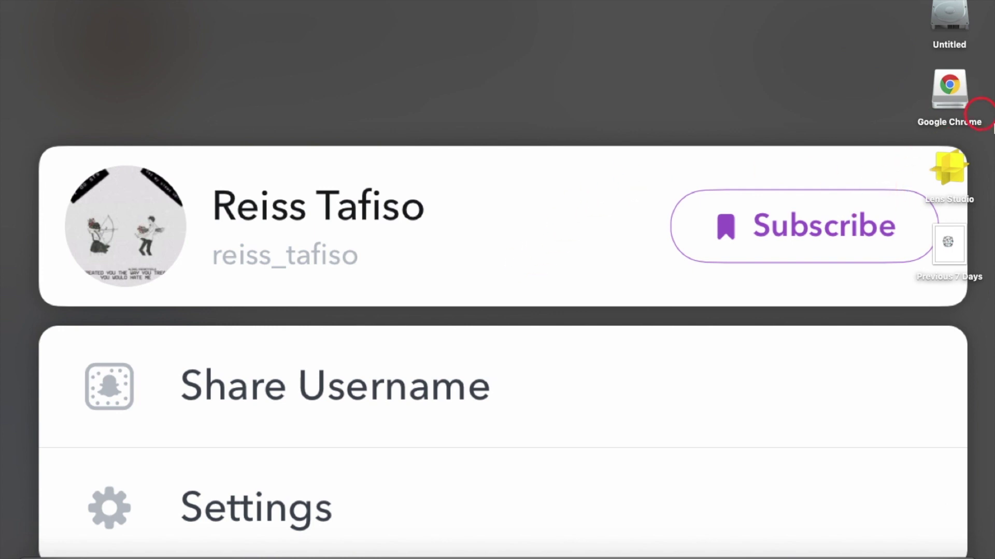
{"action": "left_click", "coordinate": [947, 174]}
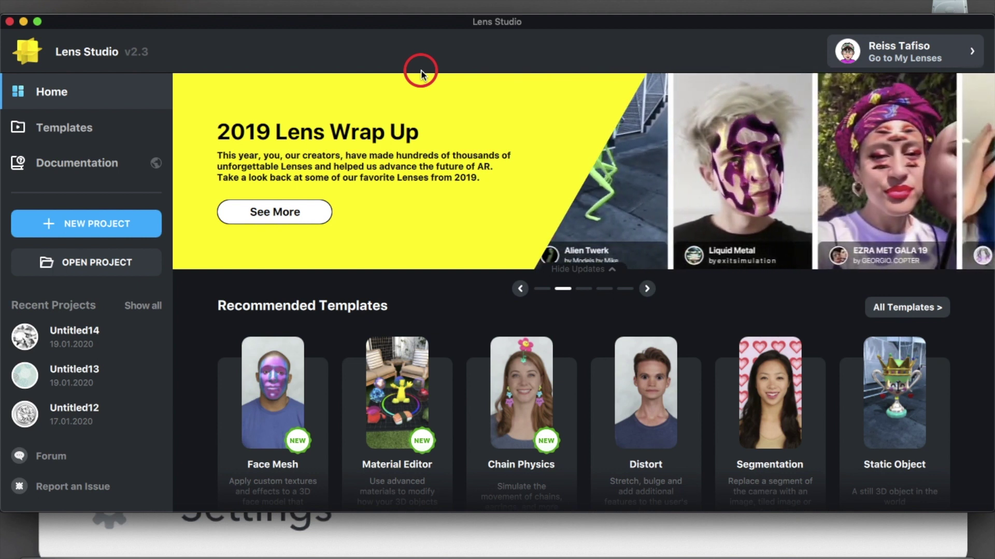
Step: Create a new blank lens project and show its scene object list
{"action": "left_click", "coordinate": [141, 218]}
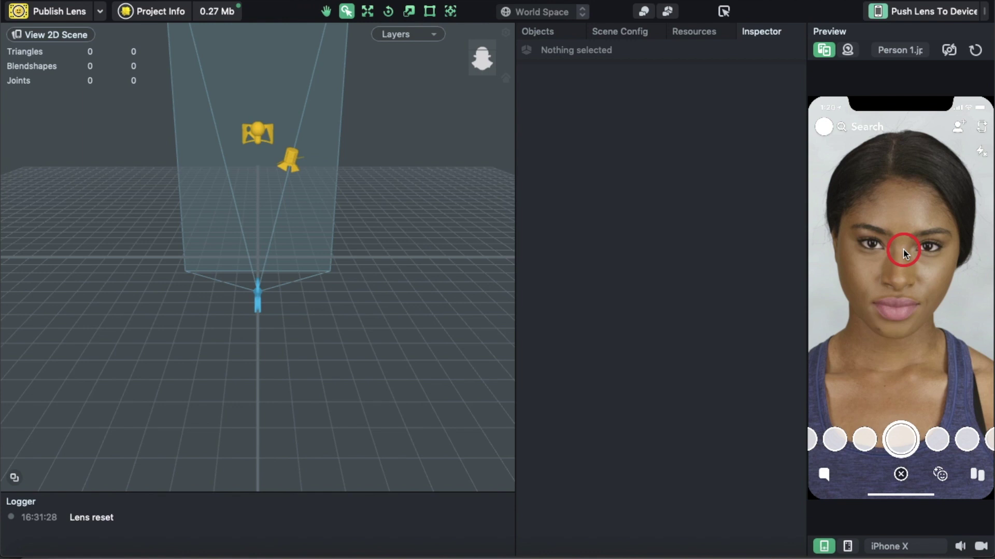
{"action": "left_click", "coordinate": [541, 32]}
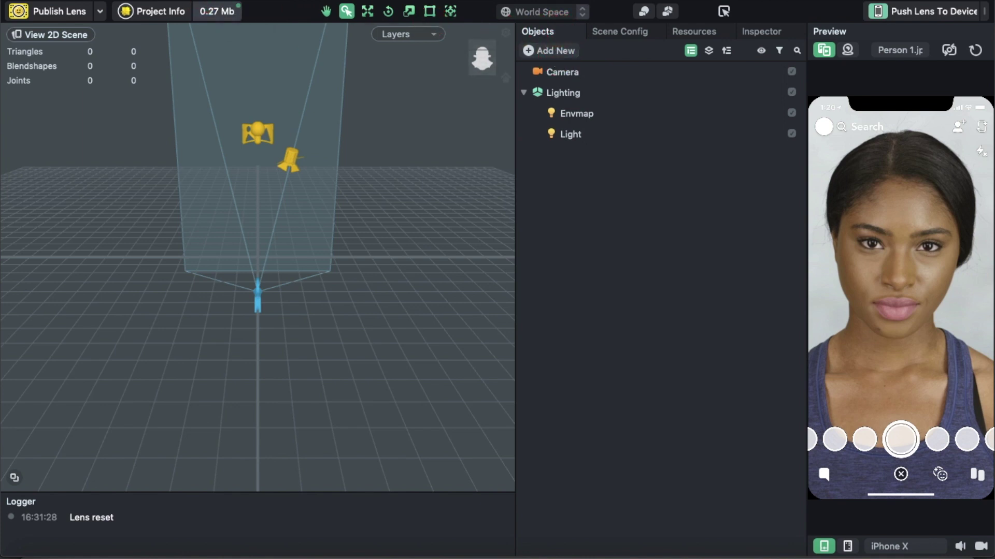
Step: Review the scene objects: Camera and a Lighting group with Envmap and Light
{"action": "mouse_move", "coordinate": [243, 1]}
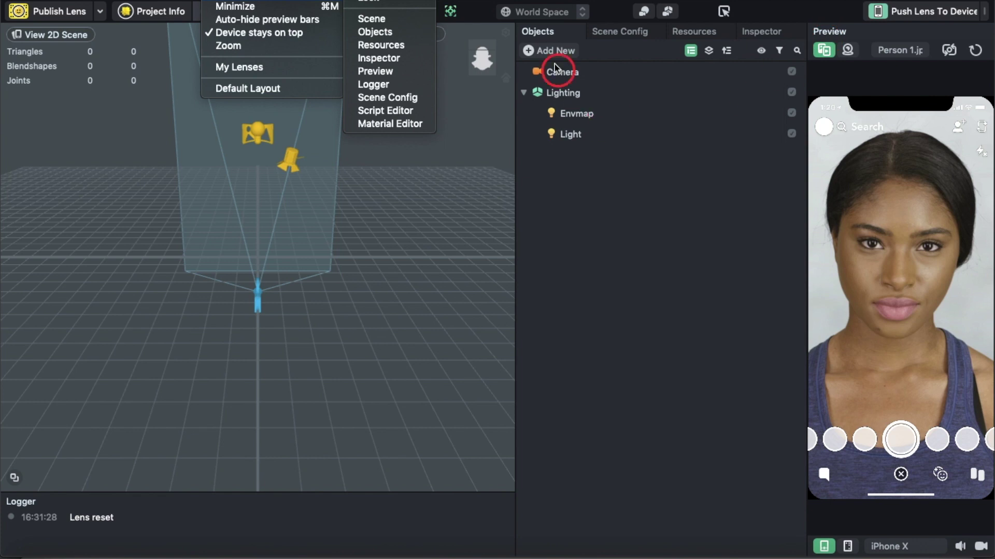
Step: Add an Instant Photo color correction post effect under Camera > Effects
{"action": "left_click", "coordinate": [567, 46]}
{"action": "left_click", "coordinate": [569, 53]}
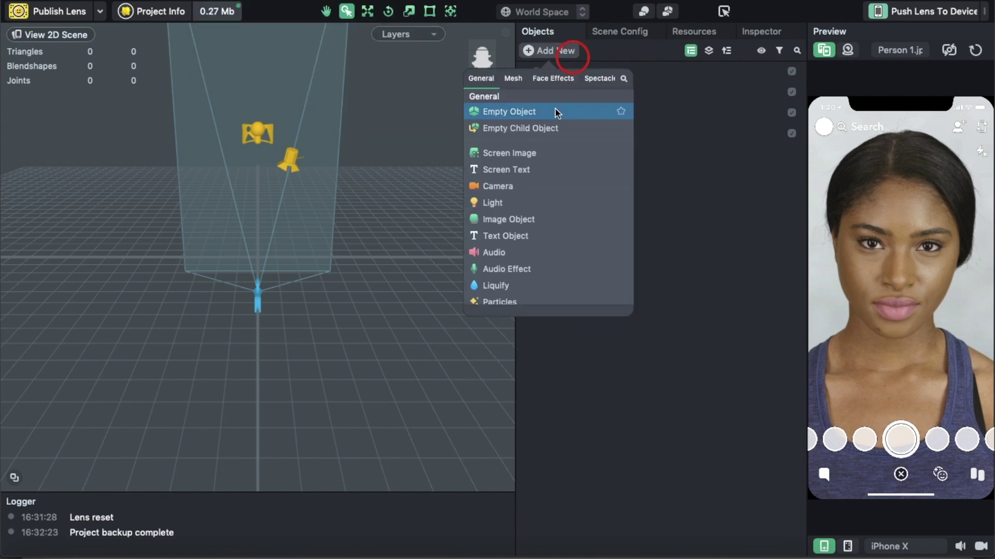
{"action": "scroll", "coordinate": [553, 291], "scroll_direction": "down", "scroll_amount": 3}
{"action": "scroll", "coordinate": [553, 291], "scroll_direction": "down", "scroll_amount": 1}
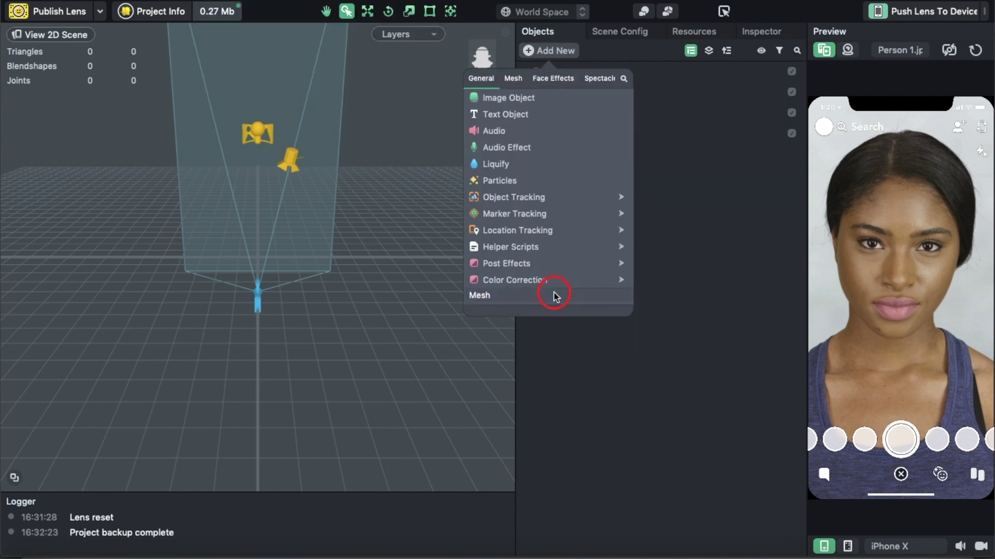
{"action": "mouse_move", "coordinate": [556, 282]}
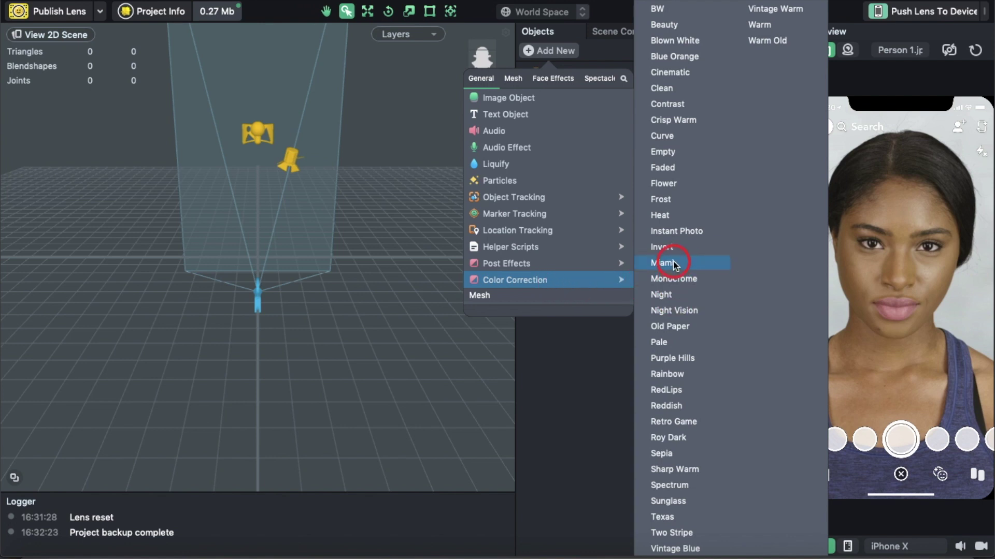
{"action": "left_click", "coordinate": [697, 231]}
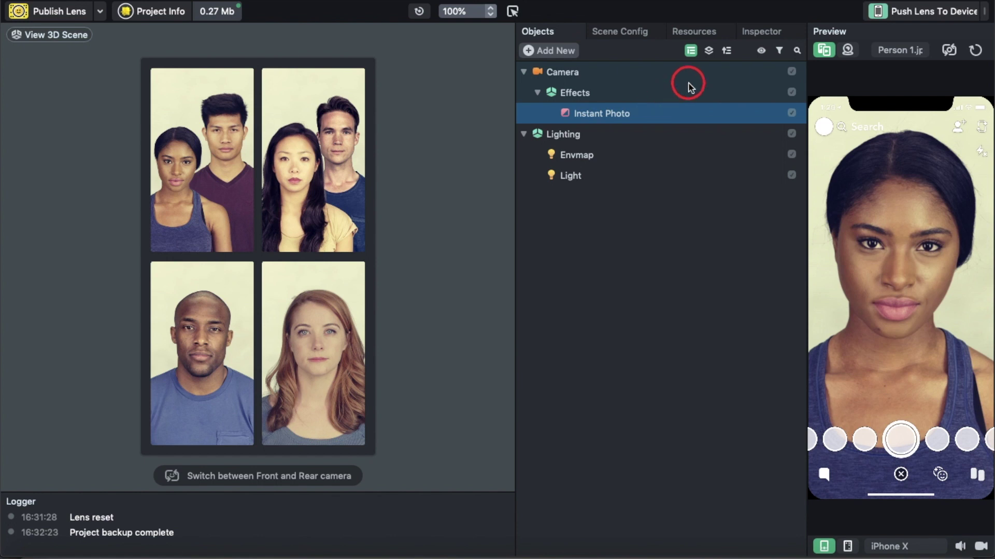
{"action": "left_click", "coordinate": [762, 31]}
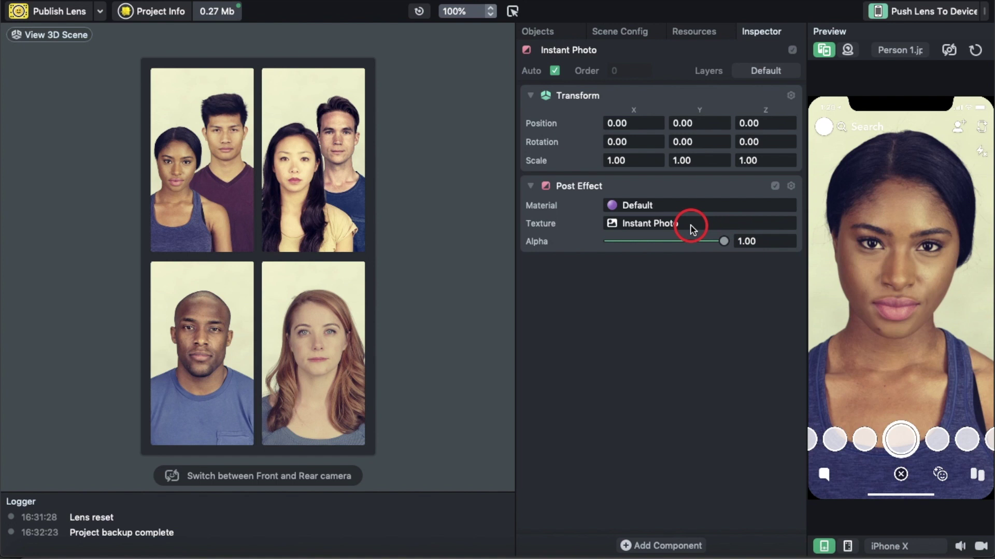
Step: Make an imported gradient JPEG the Instant Photo texture and lower its Alpha to 0.28
{"action": "left_click", "coordinate": [661, 225]}
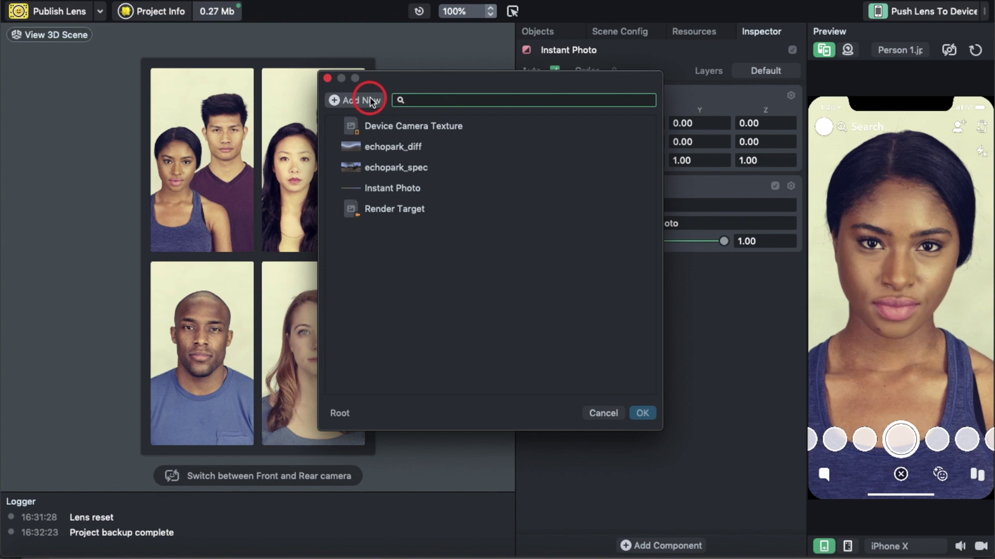
{"action": "left_click", "coordinate": [370, 101]}
{"action": "left_click", "coordinate": [361, 357]}
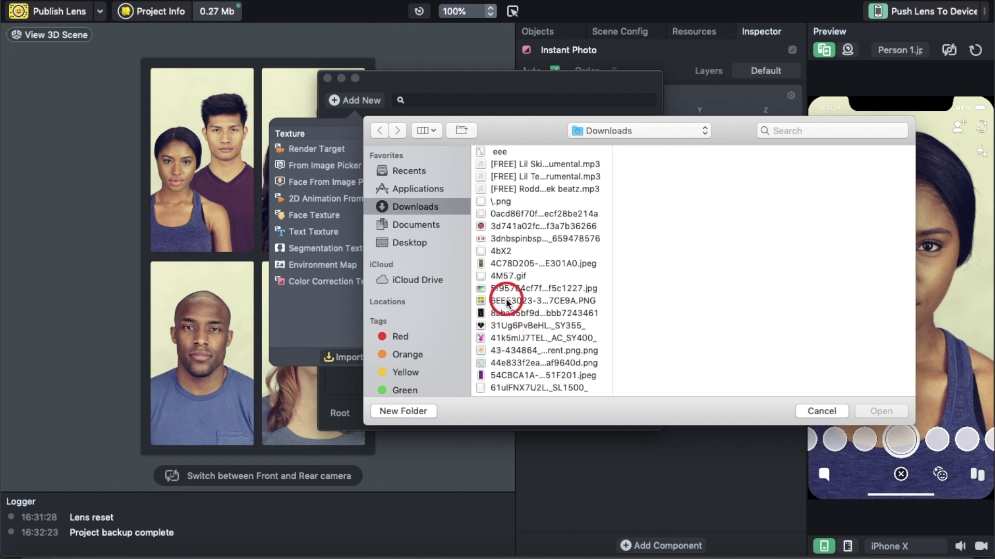
{"action": "left_click", "coordinate": [524, 289]}
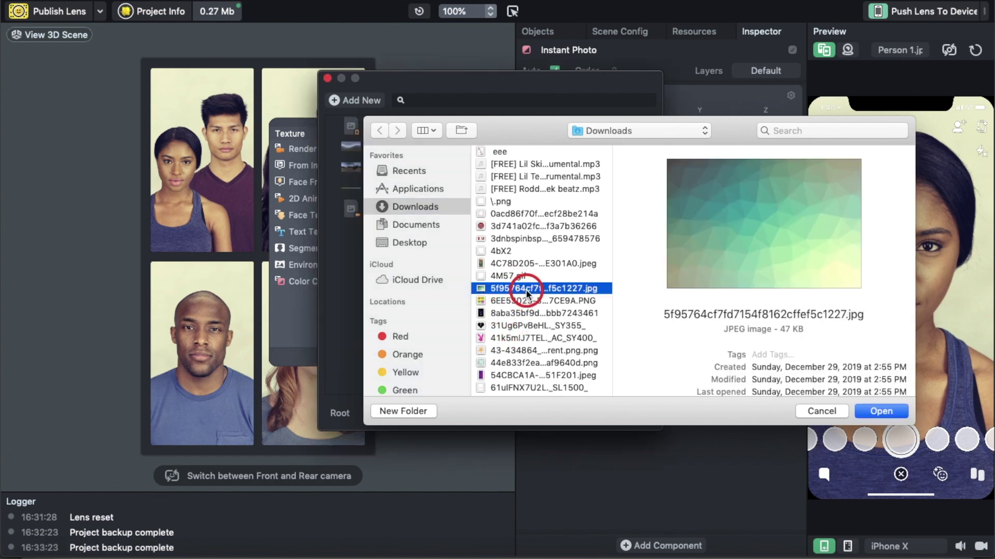
{"action": "double_click", "coordinate": [525, 290]}
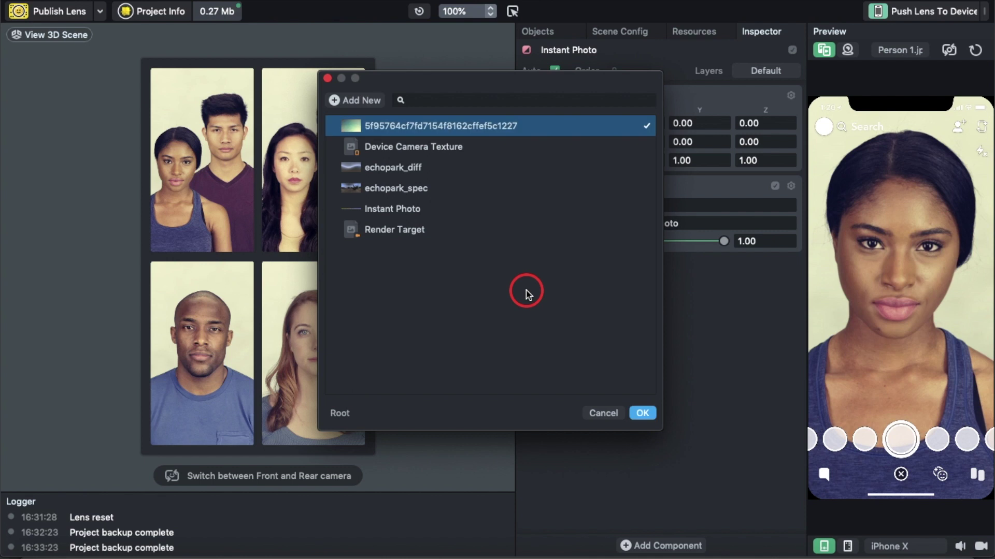
{"action": "left_click", "coordinate": [650, 413]}
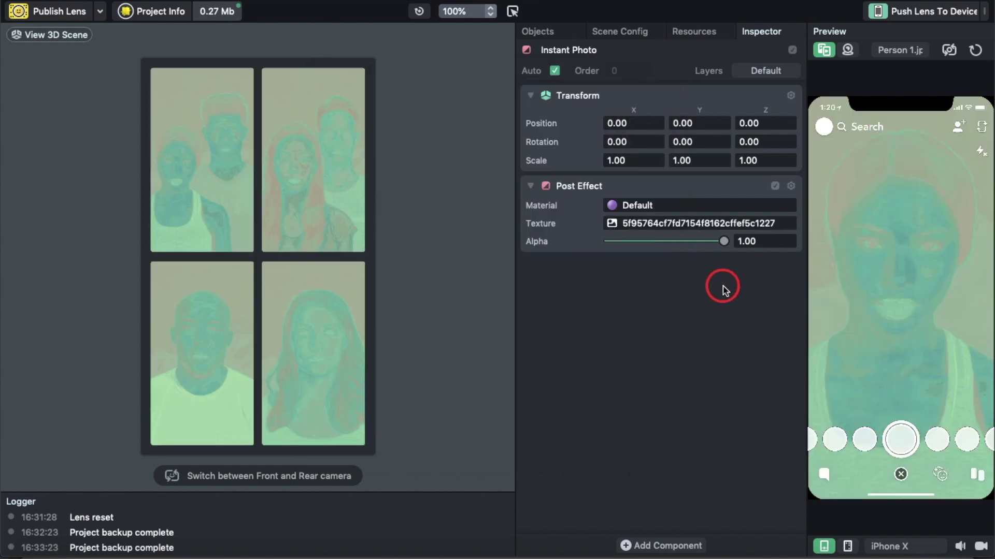
{"action": "left_click_drag", "start_coordinate": [725, 244], "coordinate": [642, 254]}
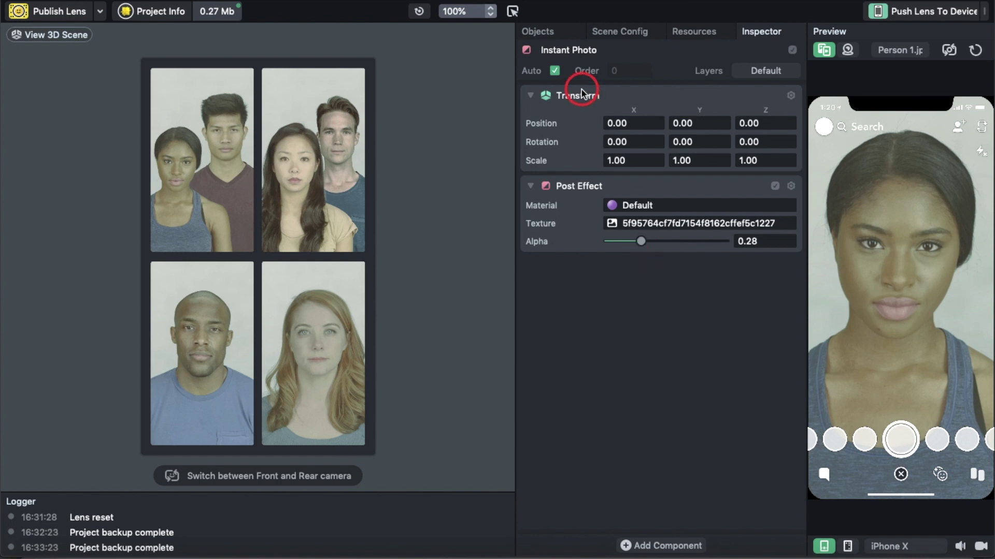
{"action": "left_click", "coordinate": [558, 37]}
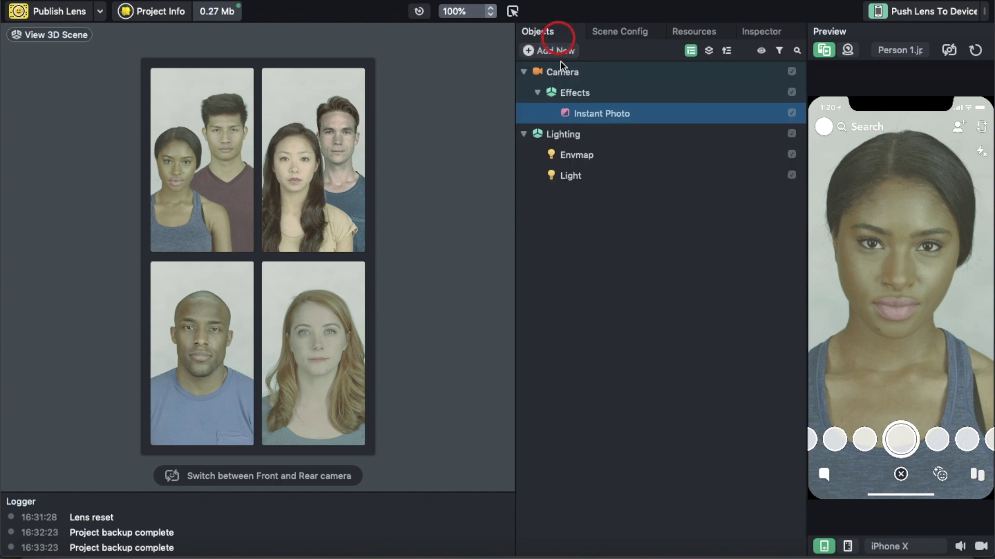
Step: Add a Face Retouch effect, creating Retouch 1
{"action": "left_click", "coordinate": [563, 51]}
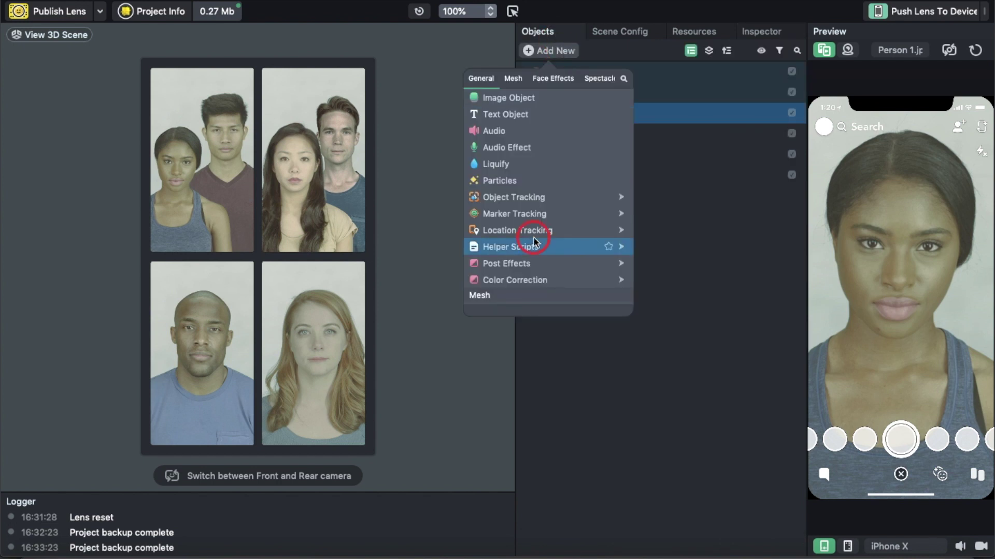
{"action": "scroll", "coordinate": [533, 240], "scroll_direction": "down", "scroll_amount": 3}
{"action": "scroll", "coordinate": [534, 239], "scroll_direction": "down", "scroll_amount": 5}
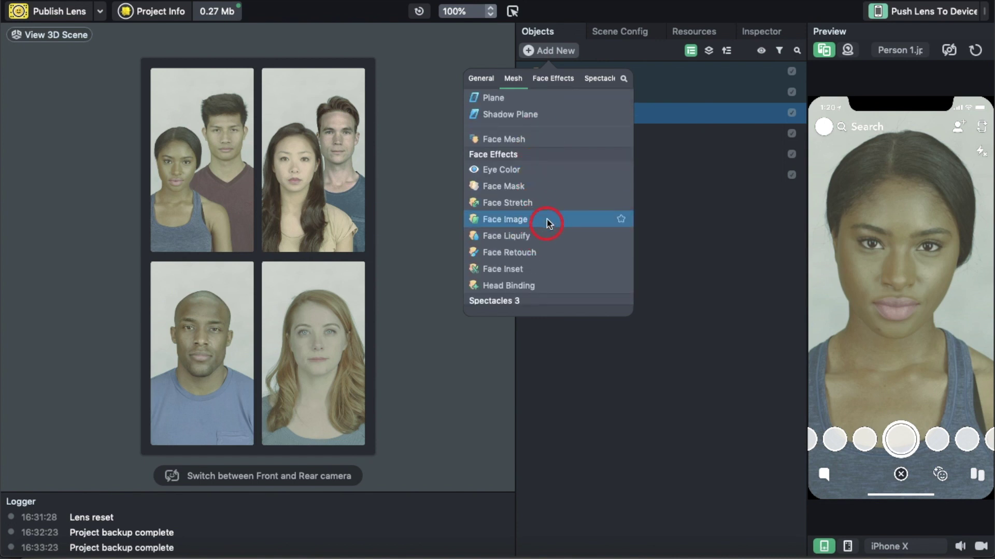
{"action": "left_click", "coordinate": [538, 253]}
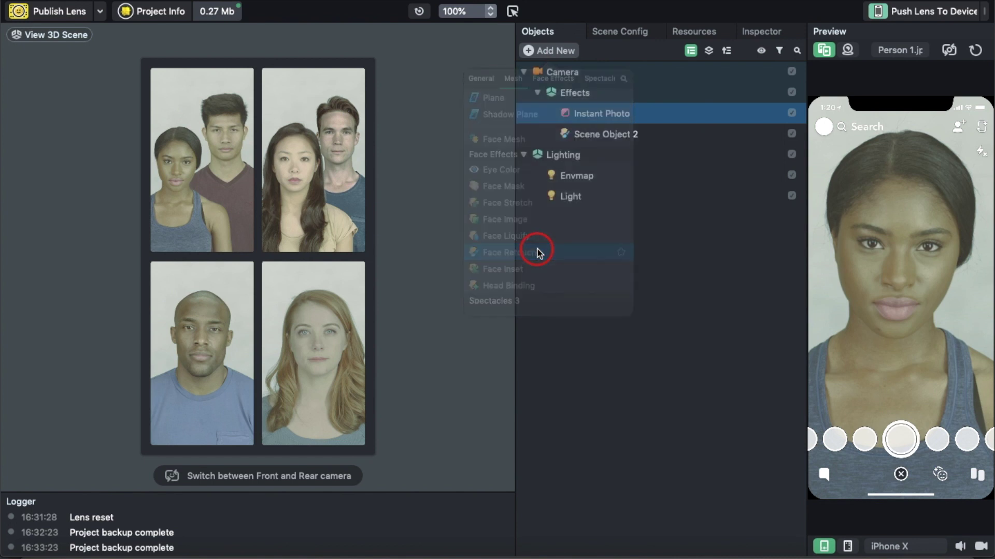
{"action": "left_click", "coordinate": [760, 33]}
Step: Set Retouch intensities: Soft Skin 2.50, Teeth Whitening 0.20, Eye Sharpening 0.60, Eye Whitening 0.40
{"action": "left_click", "coordinate": [646, 170]}
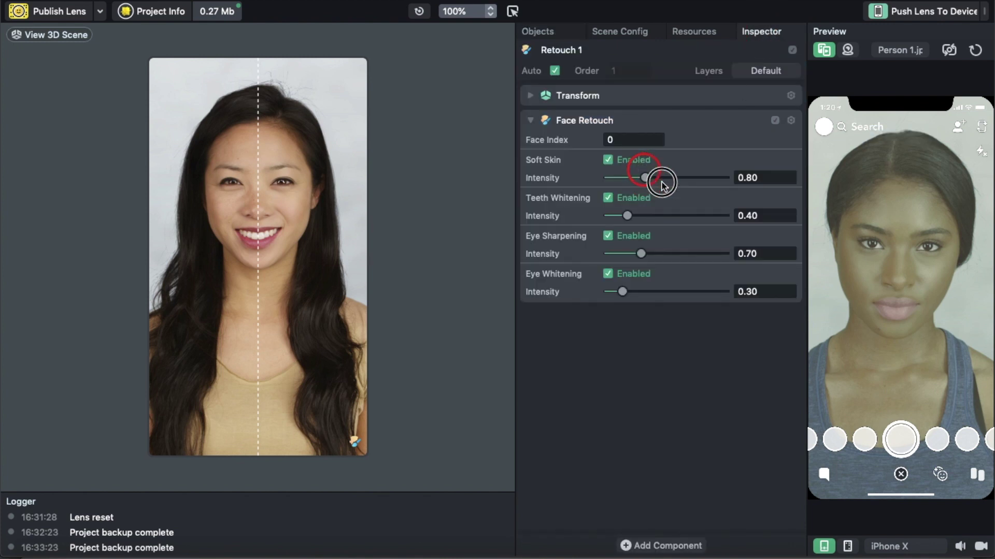
{"action": "left_click_drag", "start_coordinate": [638, 186], "coordinate": [770, 180]}
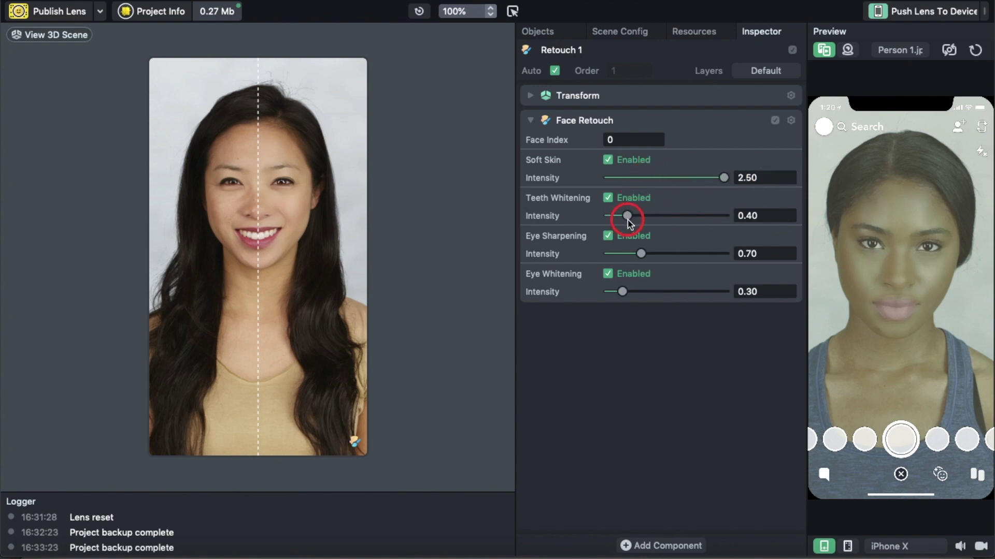
{"action": "left_click_drag", "start_coordinate": [628, 216], "coordinate": [618, 217]}
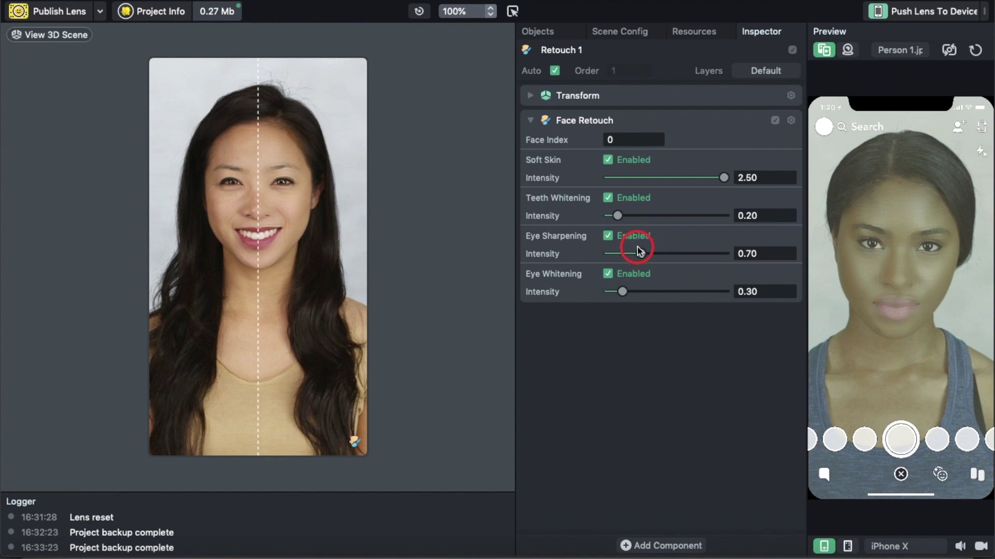
{"action": "left_click_drag", "start_coordinate": [641, 256], "coordinate": [633, 257]}
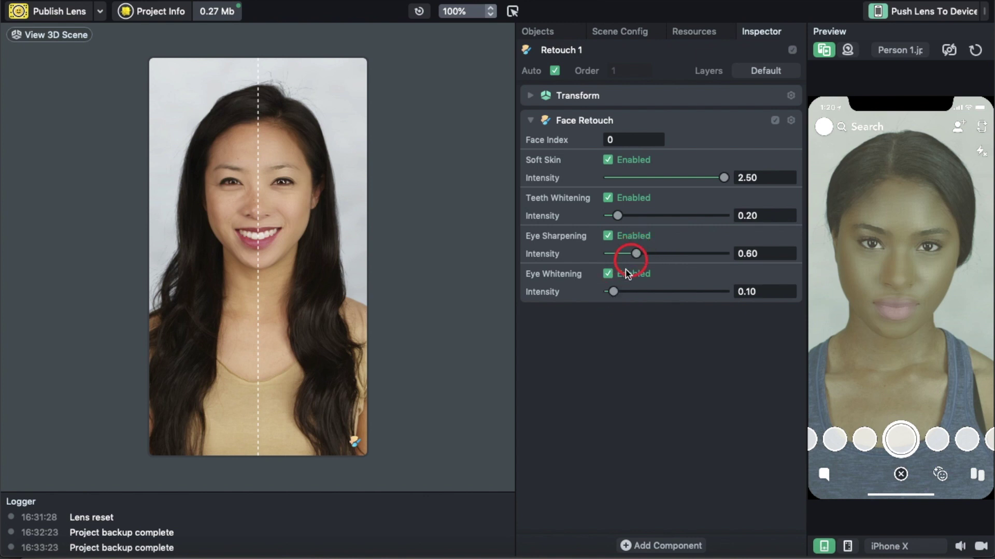
{"action": "left_click_drag", "start_coordinate": [615, 294], "coordinate": [627, 295]}
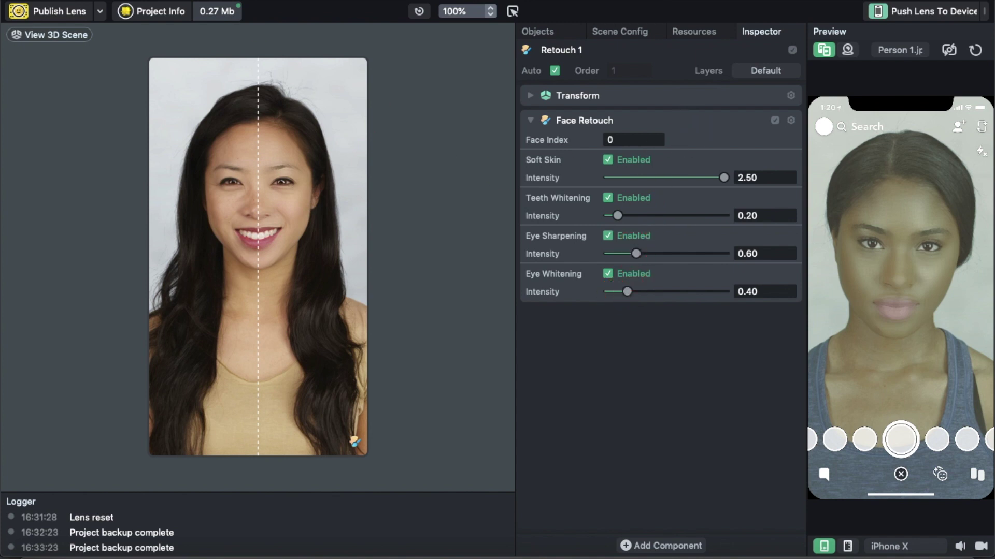
{"action": "left_click", "coordinate": [538, 31]}
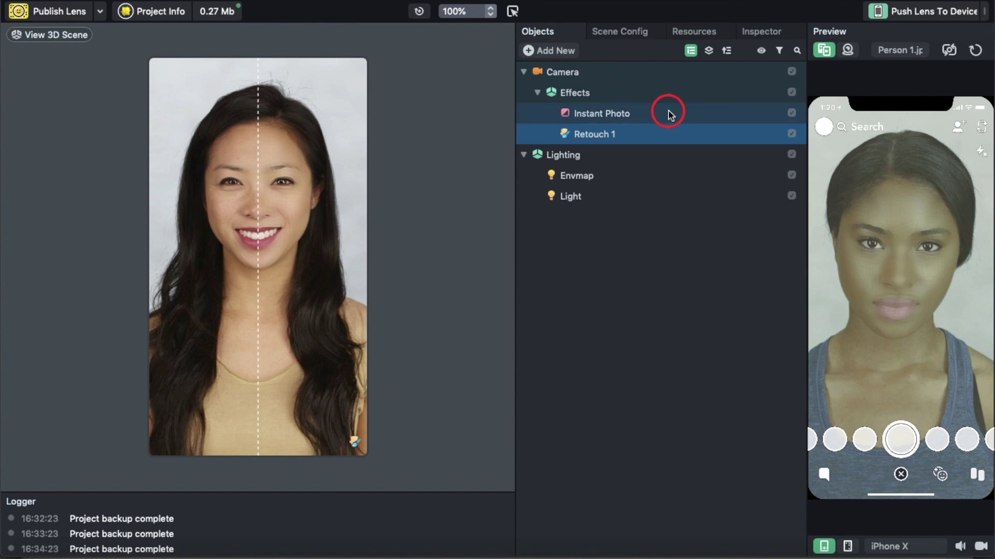
Step: In Project Info, rename the lens from Untitled to 'filter for youtube'
{"action": "left_click", "coordinate": [173, 22]}
{"action": "left_click", "coordinate": [553, 87]}
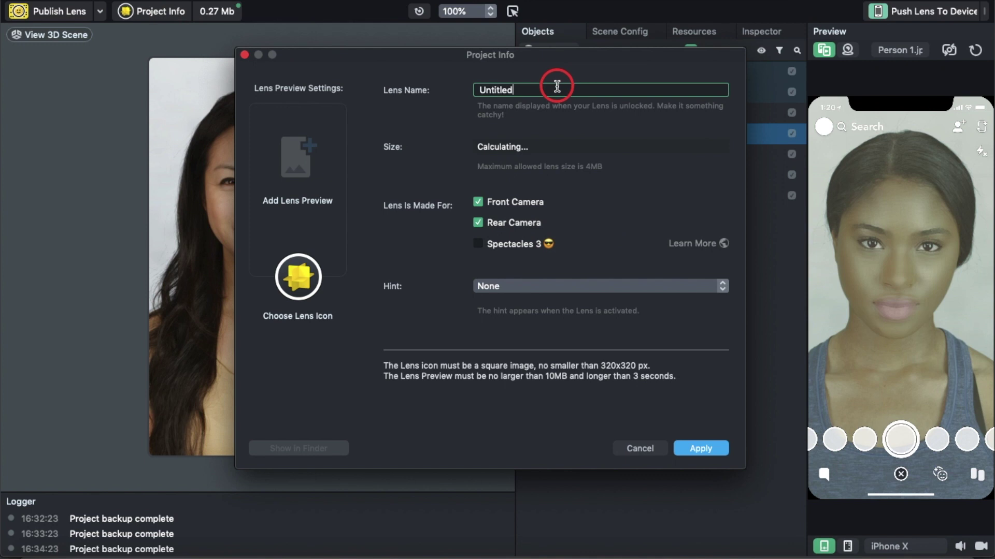
{"action": "double_click", "coordinate": [552, 91]}
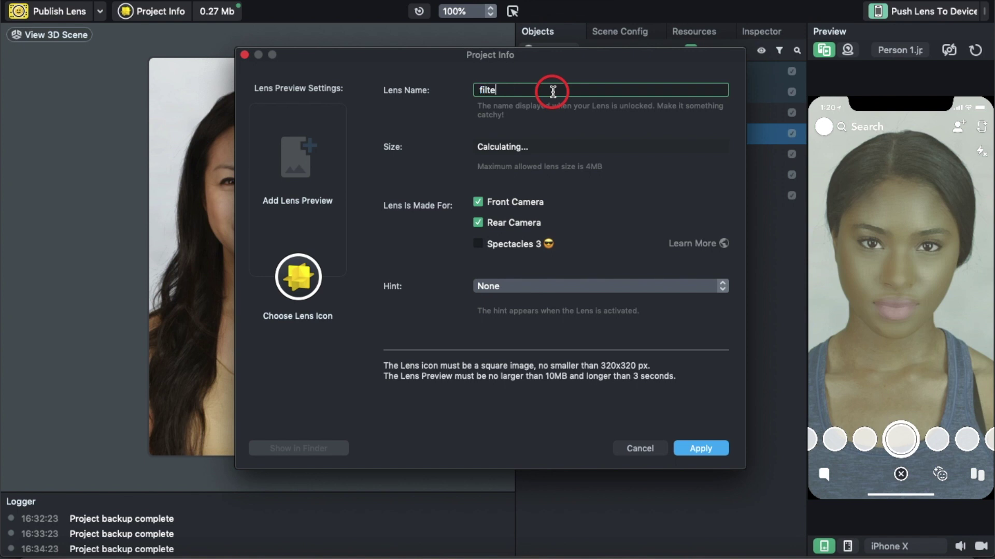
{"action": "type", "text": "youtube"}
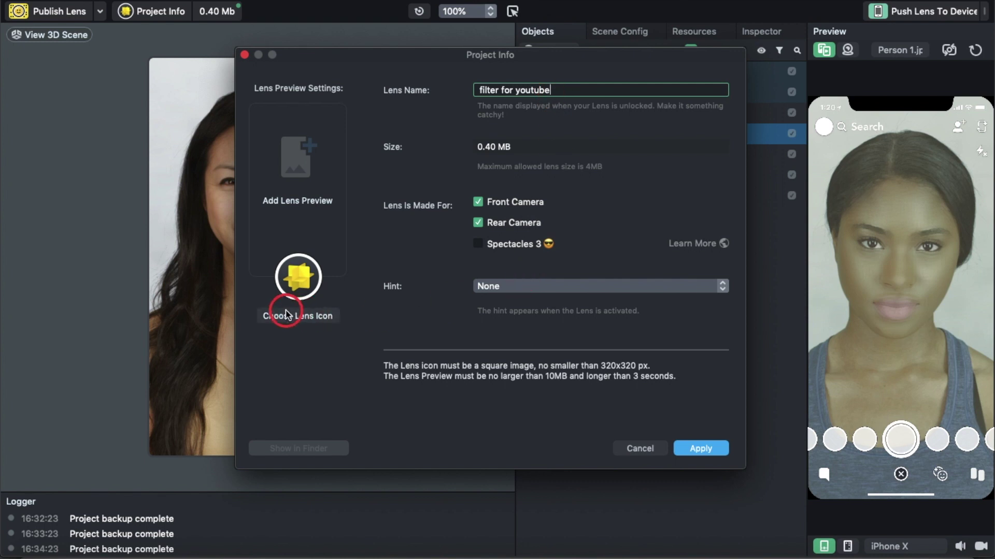
Step: Set a face photo from Downloads as the lens icon, cropped onto the face, and apply
{"action": "left_click", "coordinate": [288, 316]}
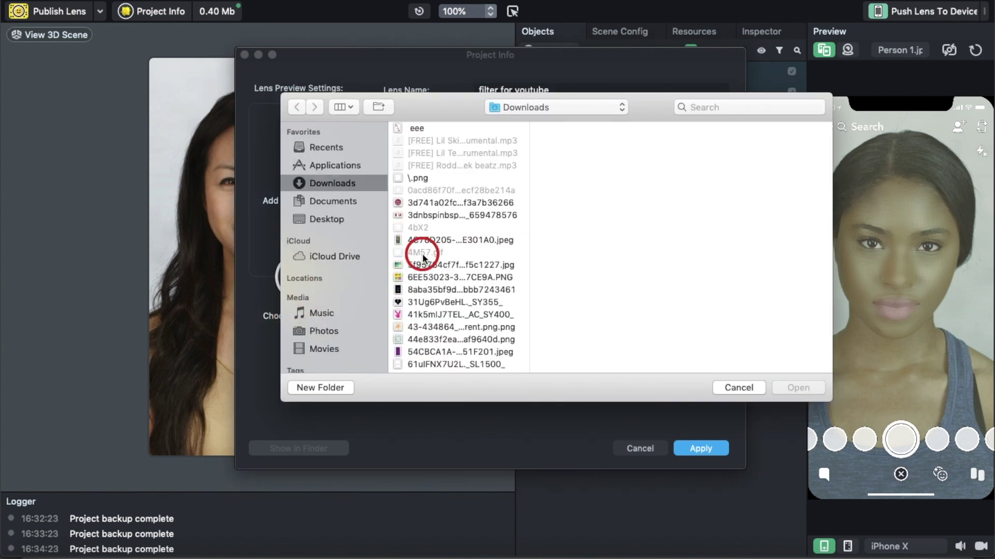
{"action": "left_click", "coordinate": [426, 241]}
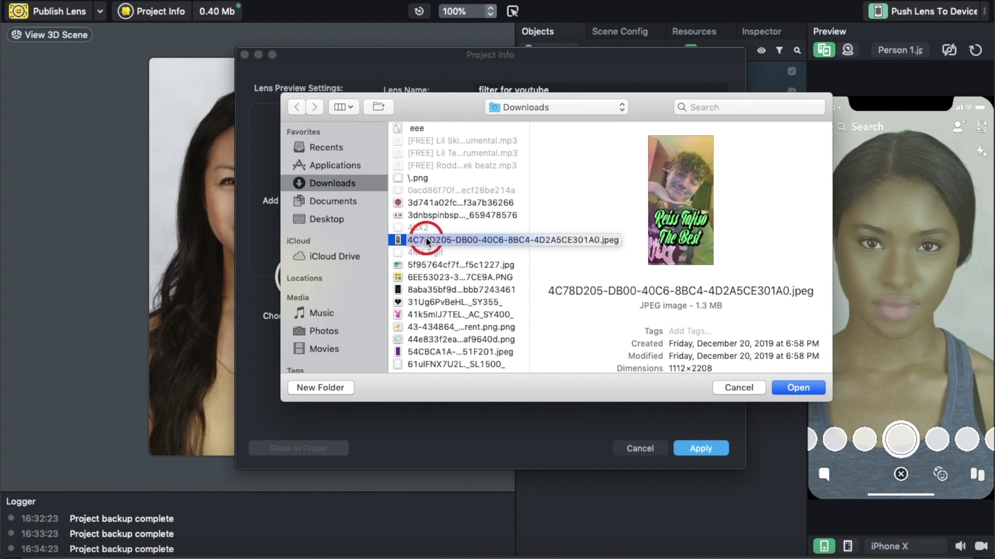
{"action": "double_click", "coordinate": [426, 240]}
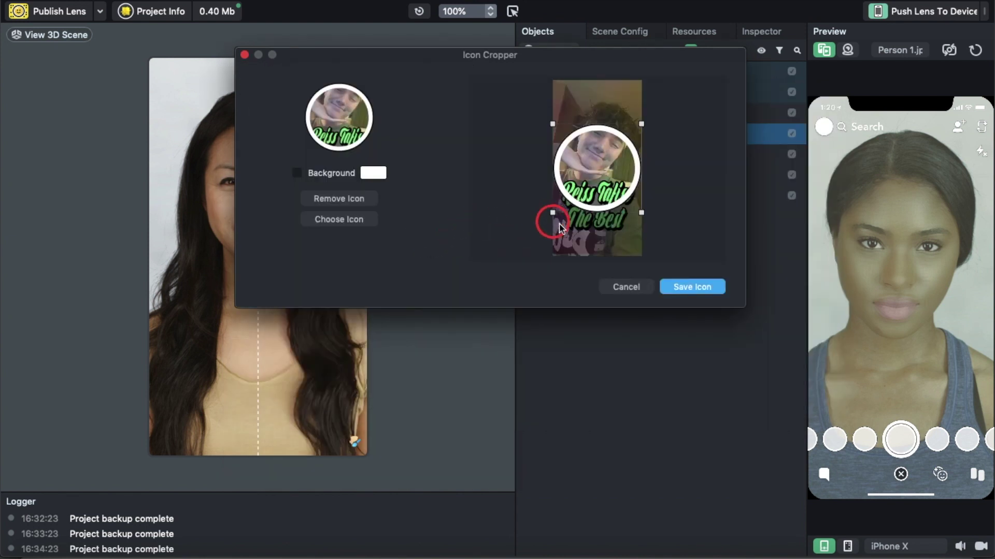
{"action": "left_click_drag", "start_coordinate": [595, 191], "coordinate": [606, 154]}
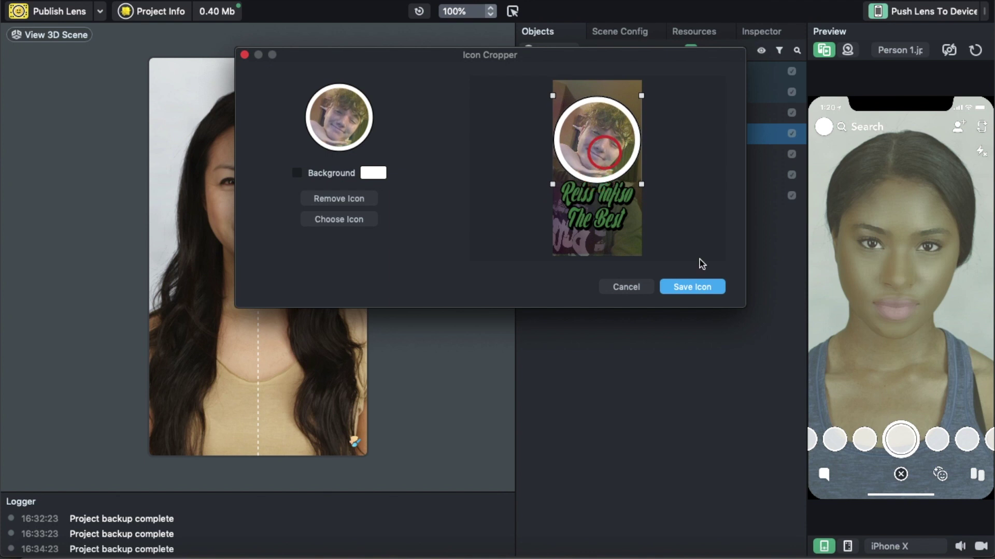
{"action": "left_click", "coordinate": [692, 287]}
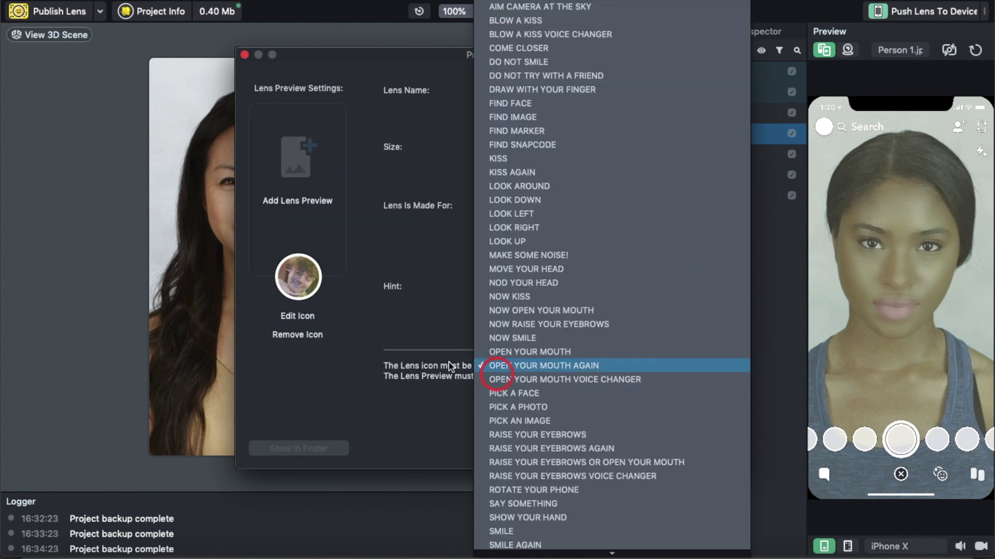
{"action": "left_click", "coordinate": [380, 399]}
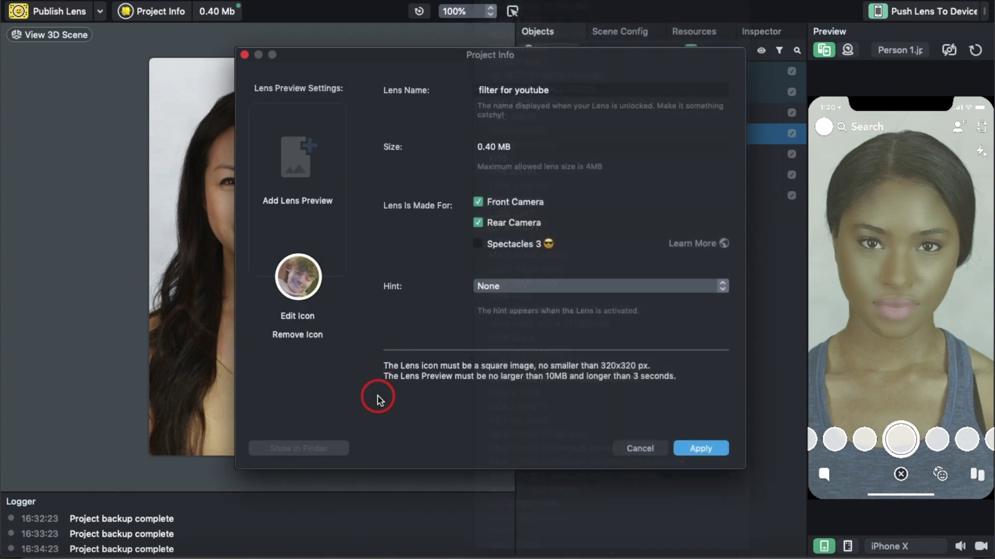
{"action": "left_click", "coordinate": [719, 448]}
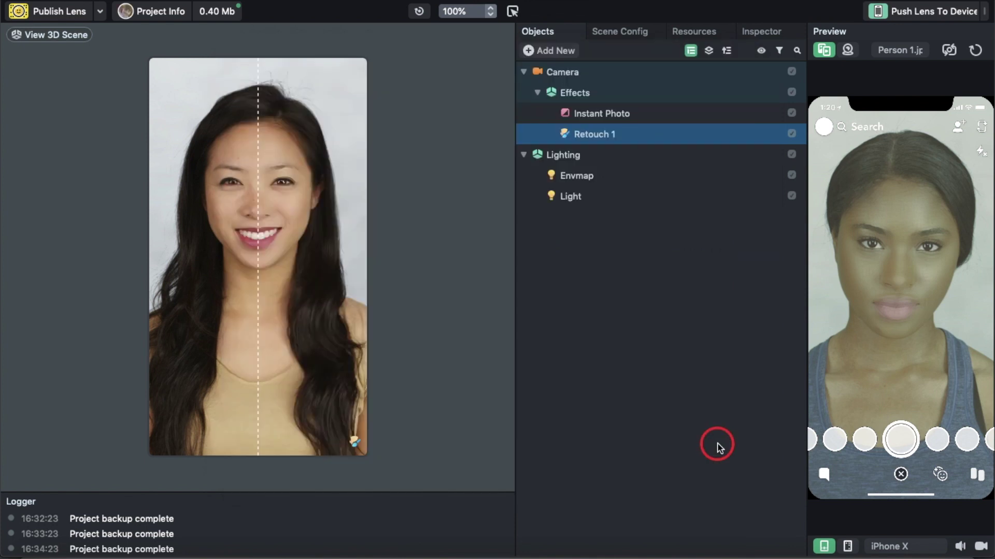
Step: Publish 'filter for youtube' as a Community Lens and confirm the submission
{"action": "left_click", "coordinate": [83, 20]}
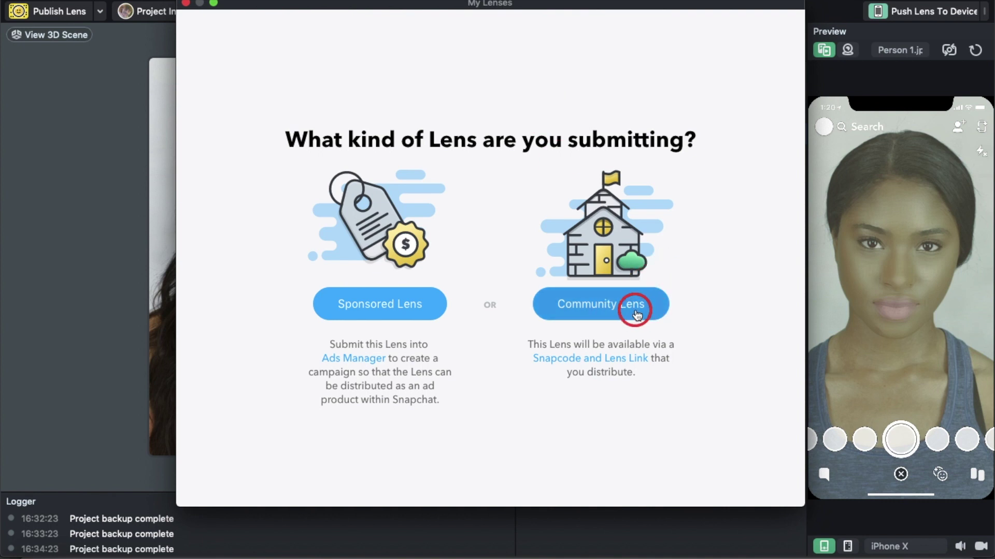
{"action": "left_click", "coordinate": [637, 311]}
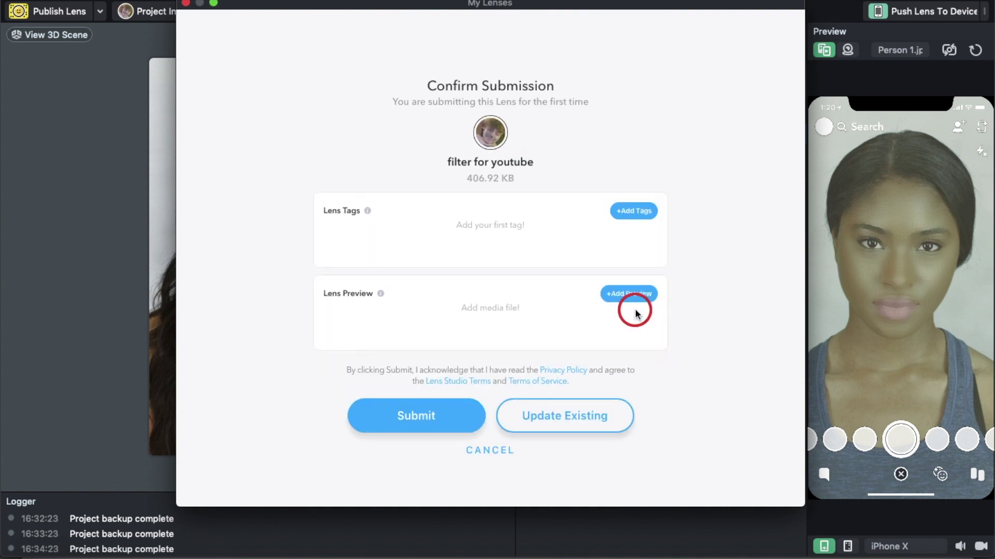
{"action": "left_click", "coordinate": [413, 430]}
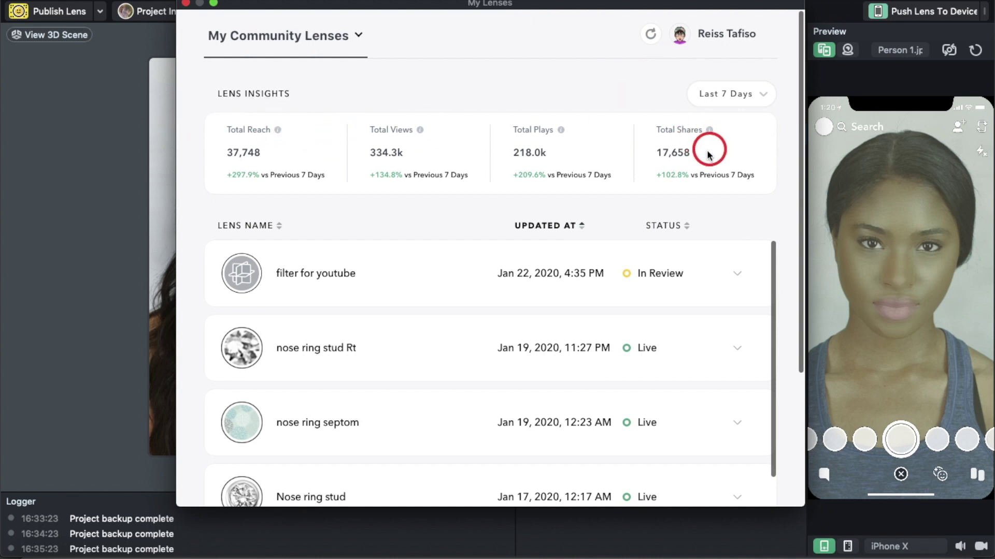
{"action": "mouse_move", "coordinate": [562, 134]}
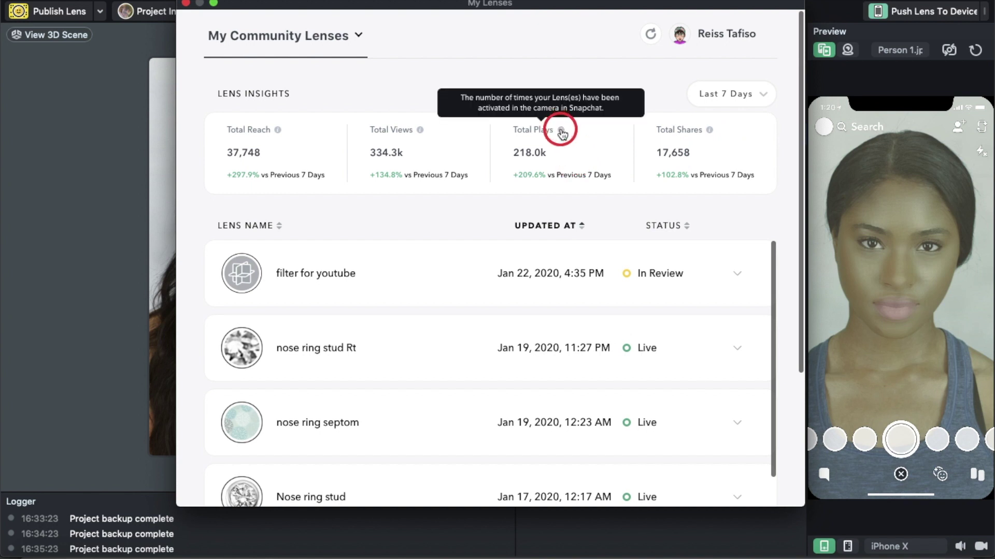
{"action": "mouse_move", "coordinate": [420, 135]}
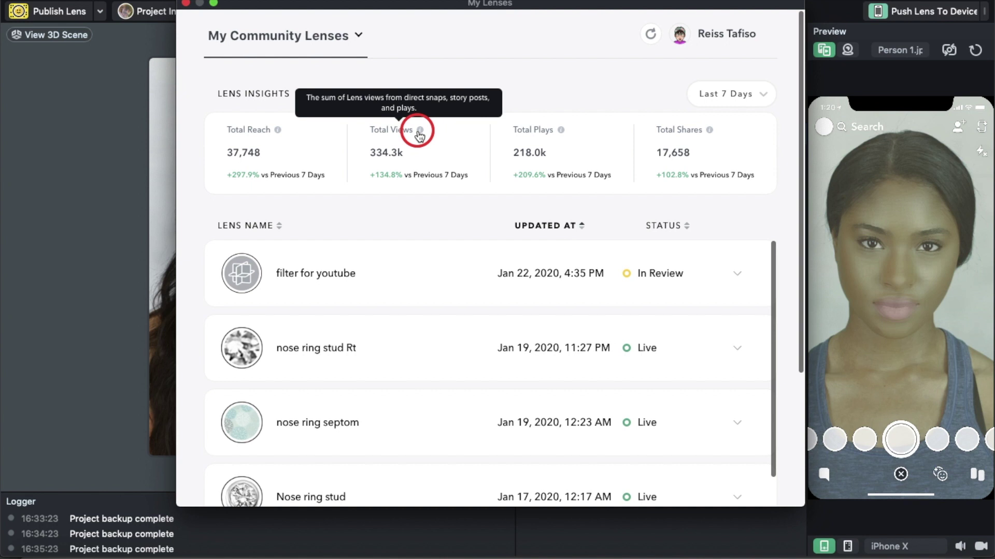
{"action": "mouse_move", "coordinate": [276, 129]}
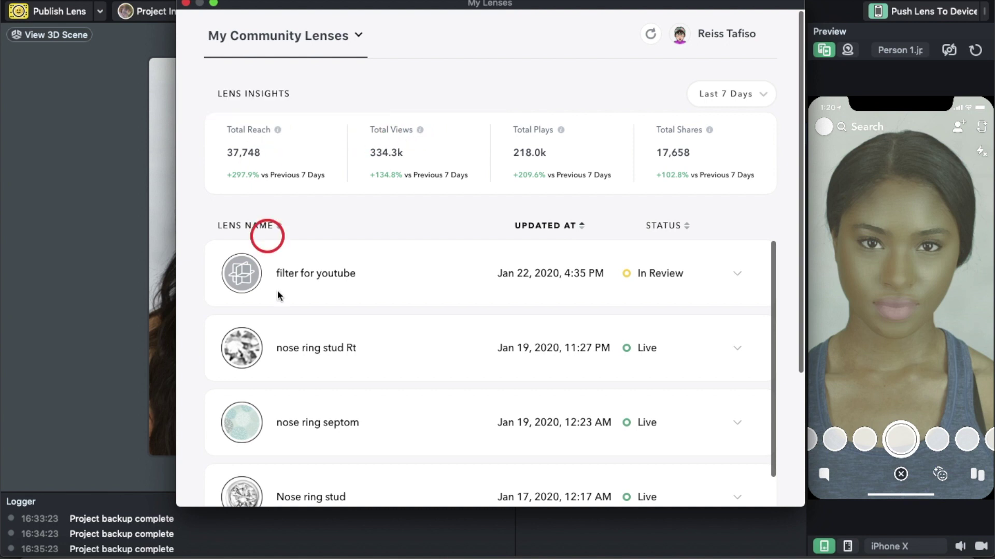
{"action": "left_click", "coordinate": [711, 106]}
{"action": "left_click", "coordinate": [725, 170]}
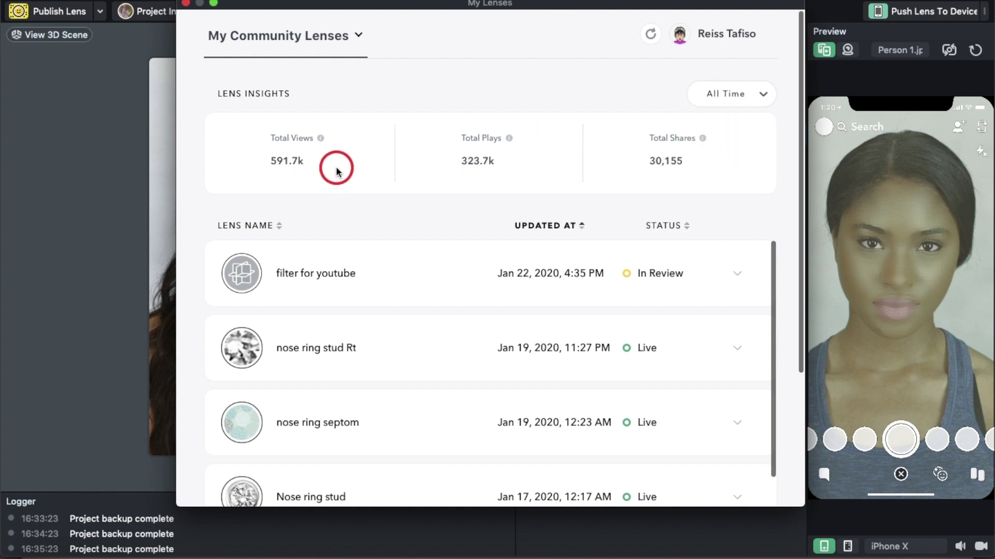
{"action": "mouse_move", "coordinate": [492, 141]}
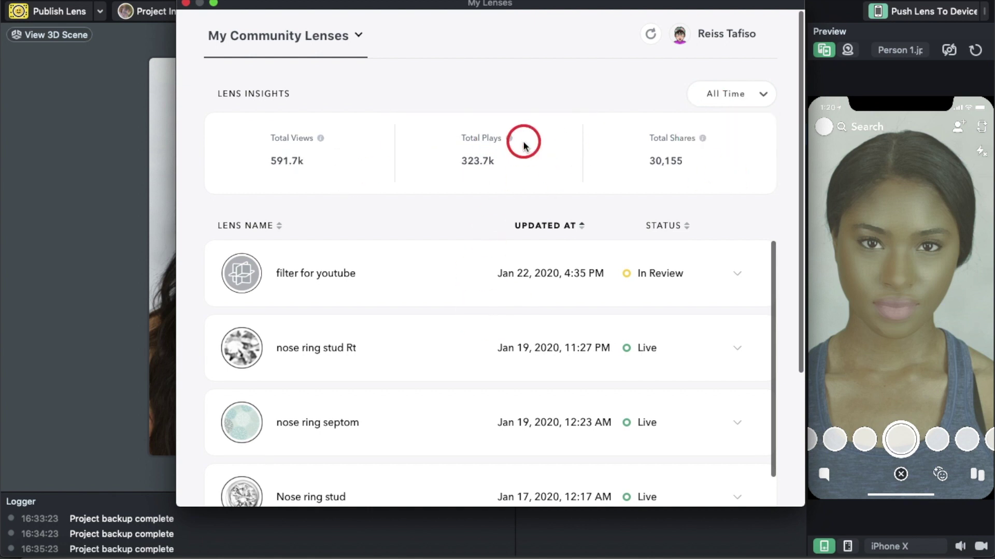
{"action": "left_click", "coordinate": [759, 94]}
{"action": "left_click", "coordinate": [725, 124]}
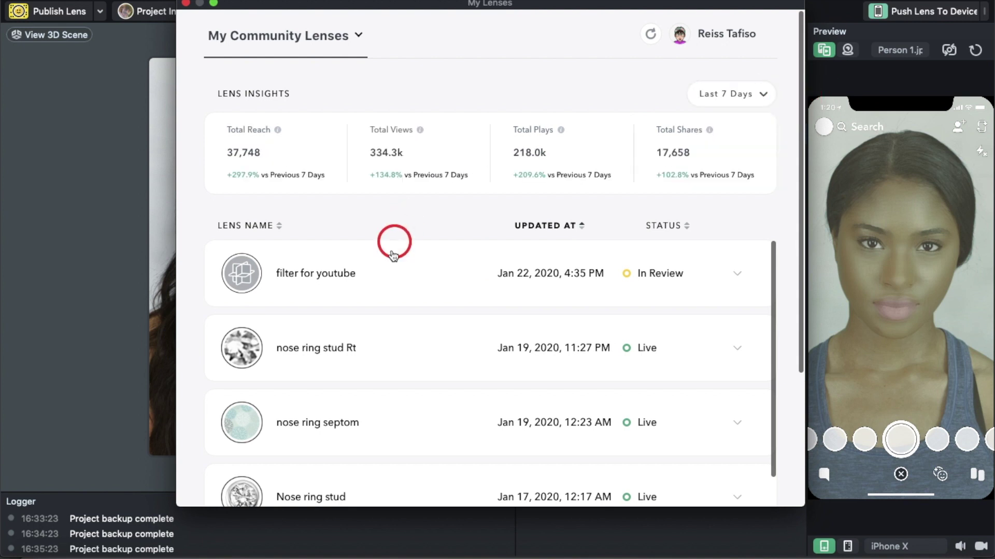
{"action": "scroll", "coordinate": [388, 269], "scroll_direction": "down", "scroll_amount": 2}
{"action": "scroll", "coordinate": [388, 262], "scroll_direction": "up", "scroll_amount": 2}
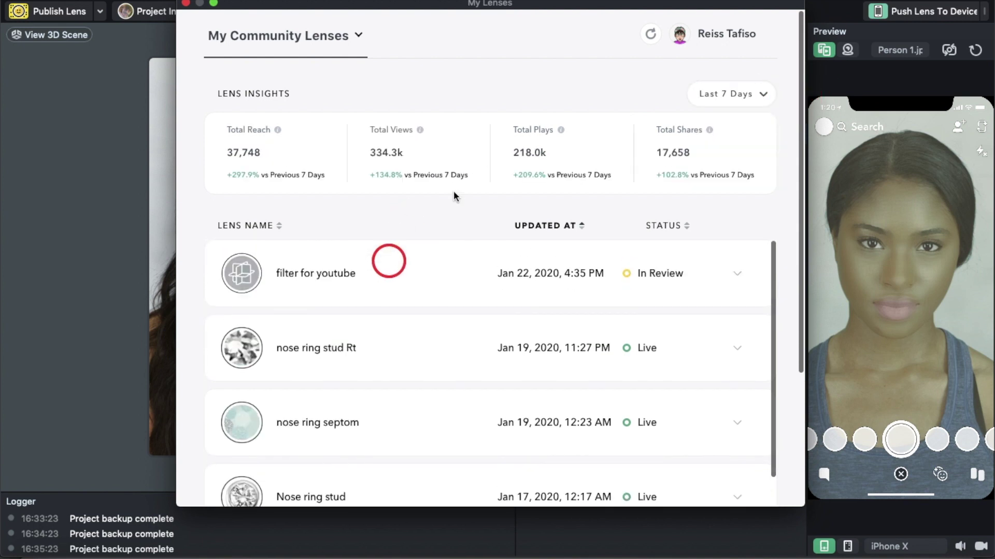
Step: Refresh My Lenses and expand the 'filter for youtube' details to see it Live
{"action": "left_click", "coordinate": [650, 38]}
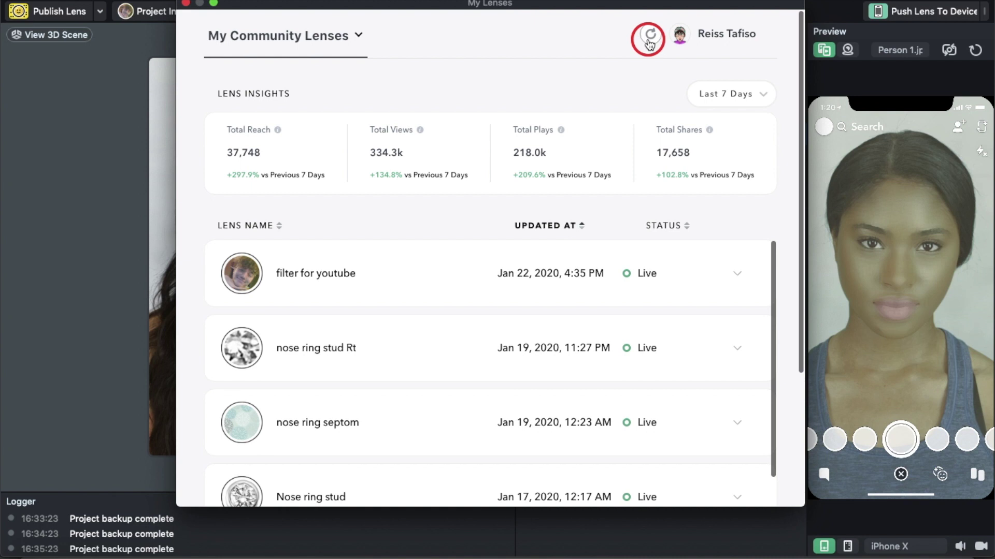
{"action": "left_click", "coordinate": [557, 282]}
{"action": "left_click", "coordinate": [557, 283]}
{"action": "left_click", "coordinate": [556, 283]}
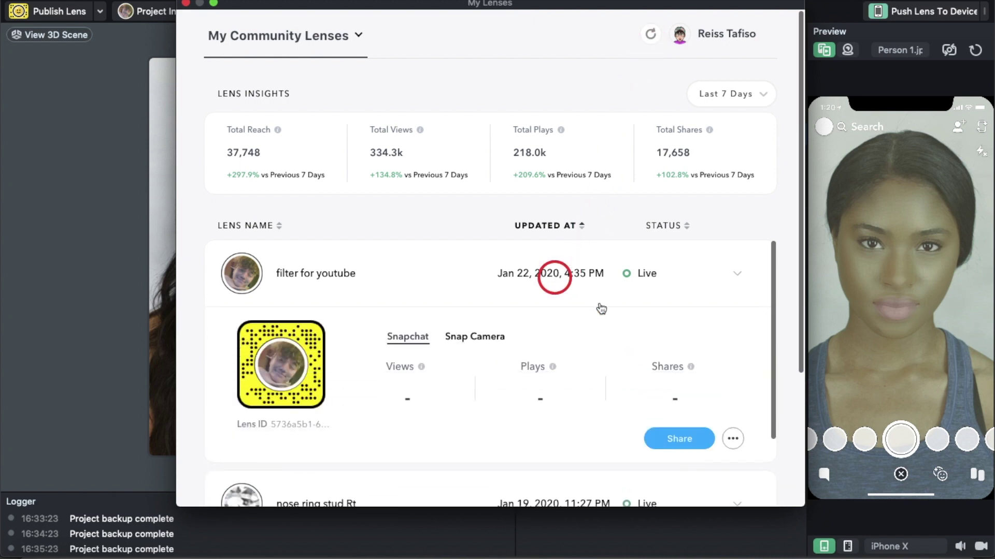
{"action": "left_click", "coordinate": [460, 386]}
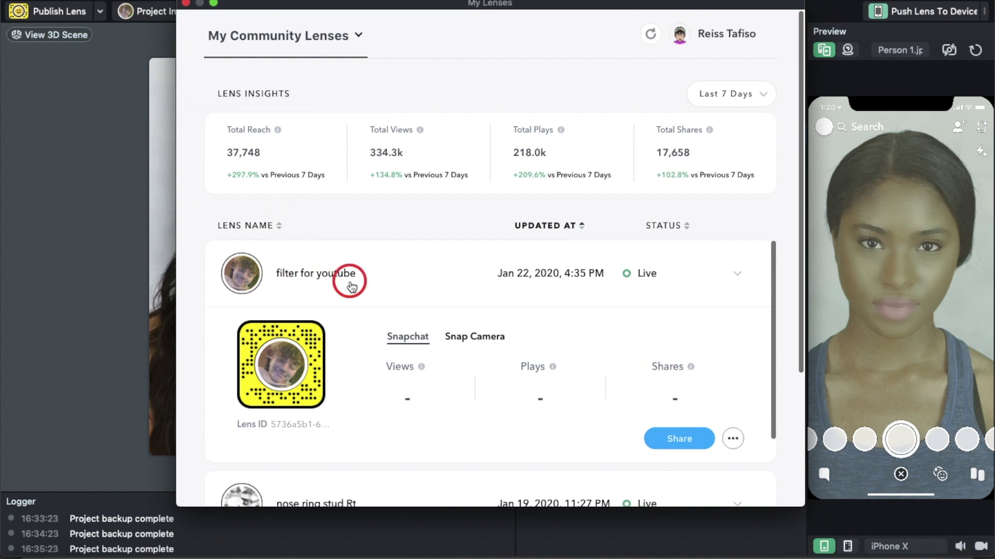
Step: Expand the nose ring stud Rt and nose ring lens details to view their stats
{"action": "scroll", "coordinate": [349, 283], "scroll_direction": "down", "scroll_amount": 3}
{"action": "left_click", "coordinate": [362, 386]}
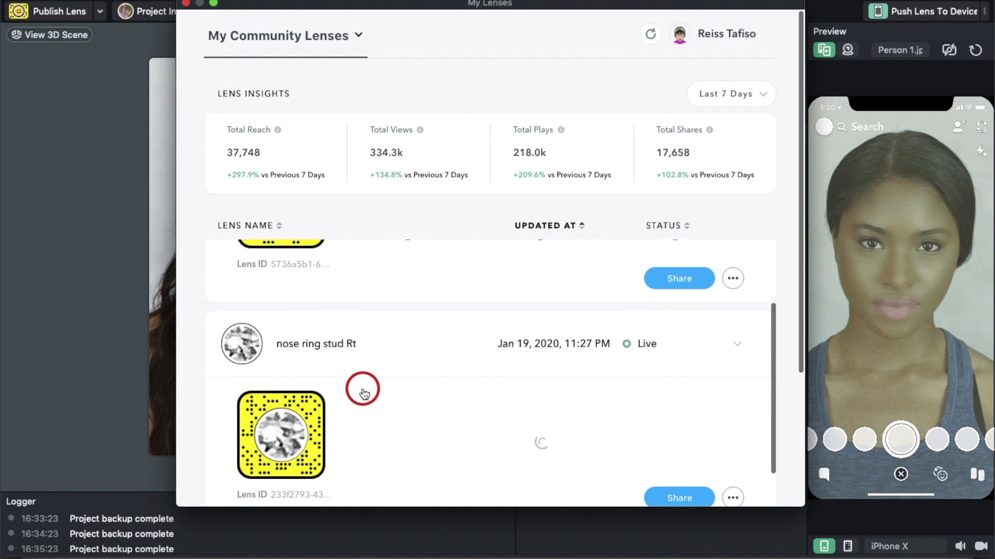
{"action": "scroll", "coordinate": [363, 391], "scroll_direction": "down", "scroll_amount": 5}
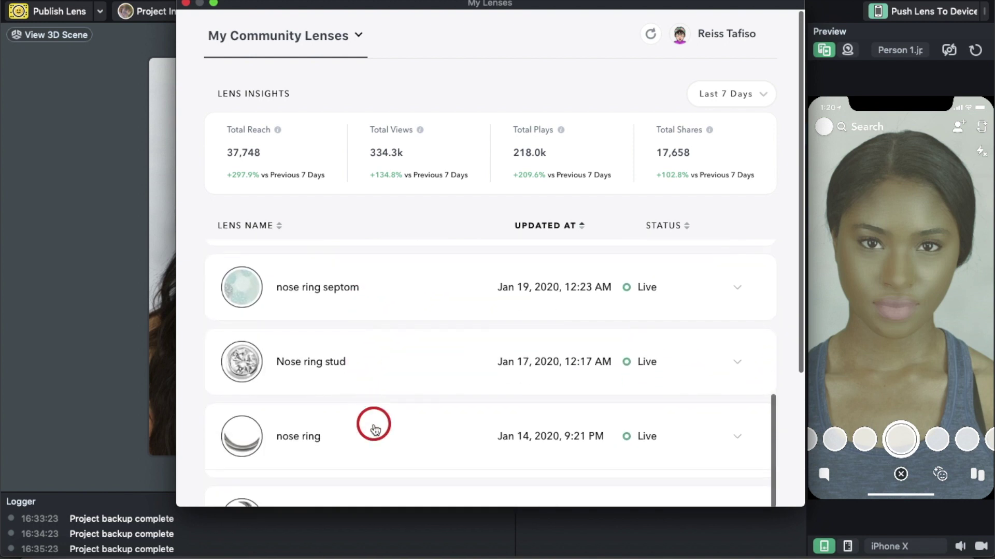
{"action": "left_click", "coordinate": [373, 421]}
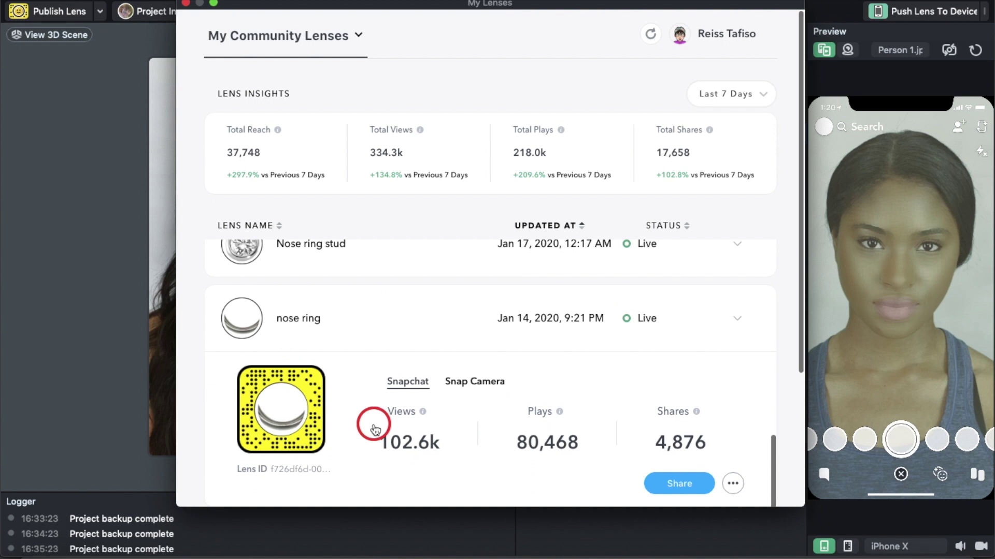
Step: Save the project as 'youtube' and reopen the My Lenses list
{"action": "left_click", "coordinate": [186, 4]}
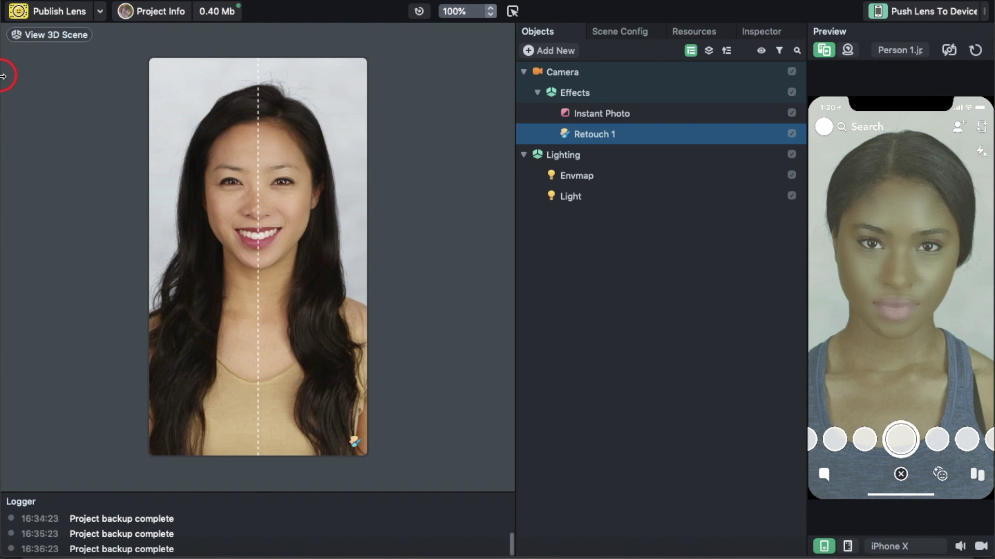
{"action": "key", "text": "super+s"}
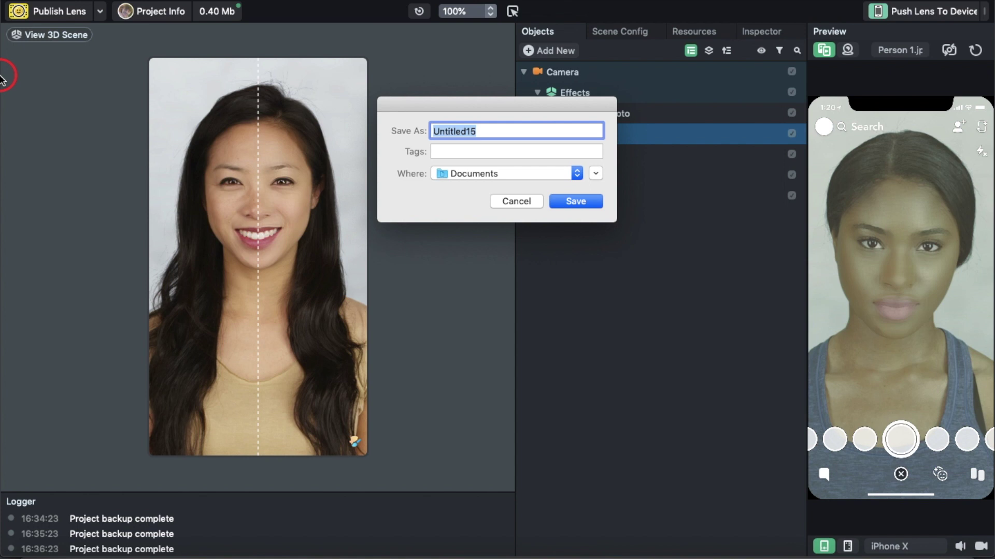
{"action": "type", "text": "youtube"}
{"action": "key", "text": "Return"}
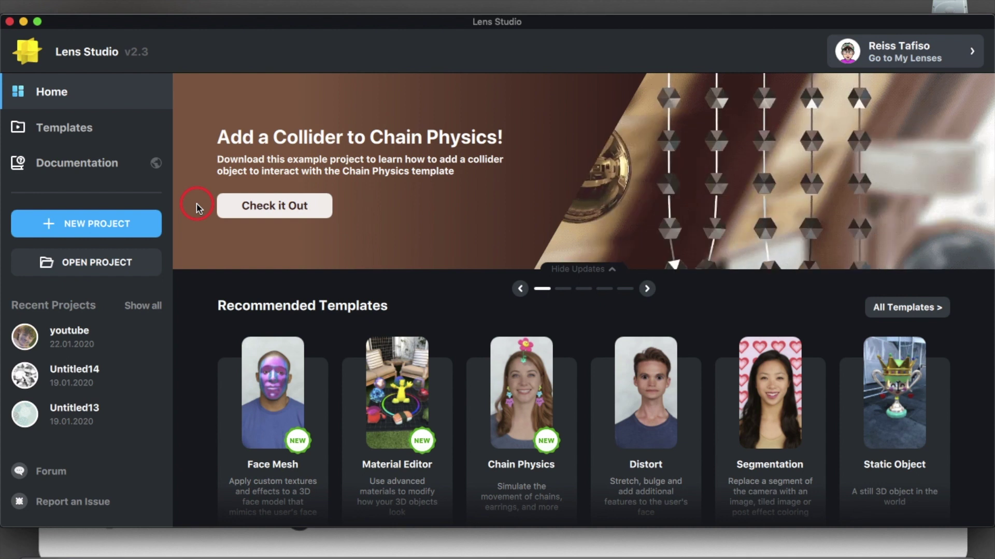
{"action": "left_click", "coordinate": [886, 65]}
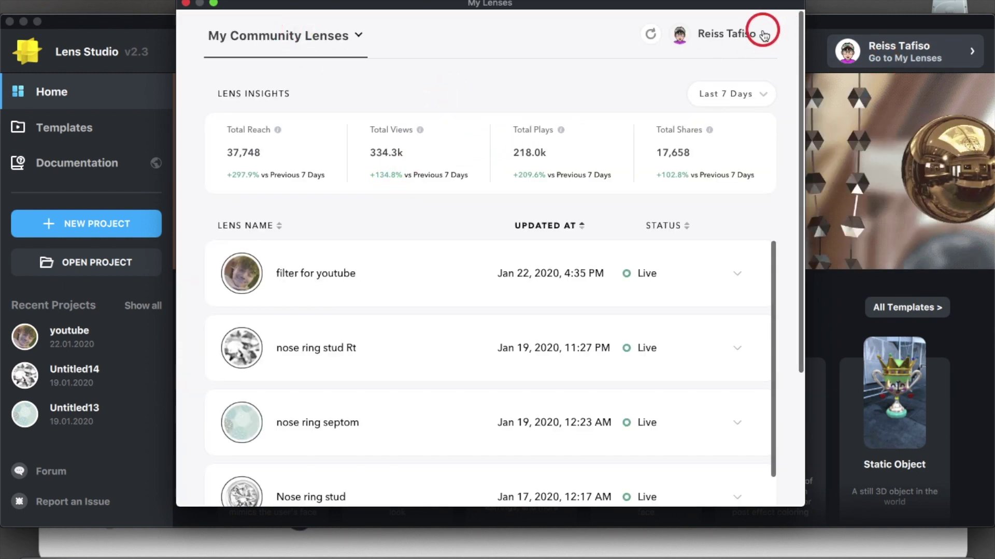
Step: Open the account dropdown in My Community Lenses, then close it to view the Live lenses list
{"action": "left_click", "coordinate": [746, 35]}
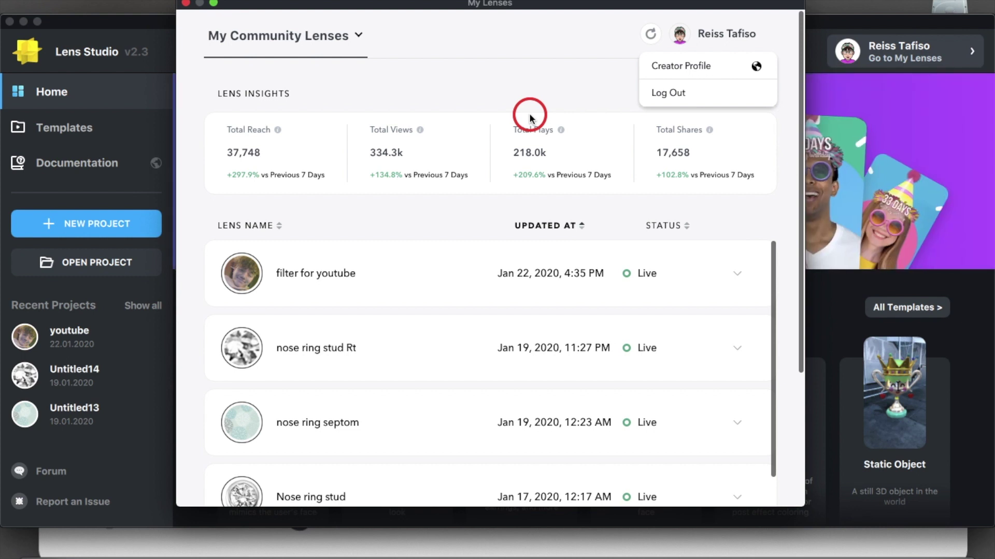
{"action": "left_click", "coordinate": [451, 115]}
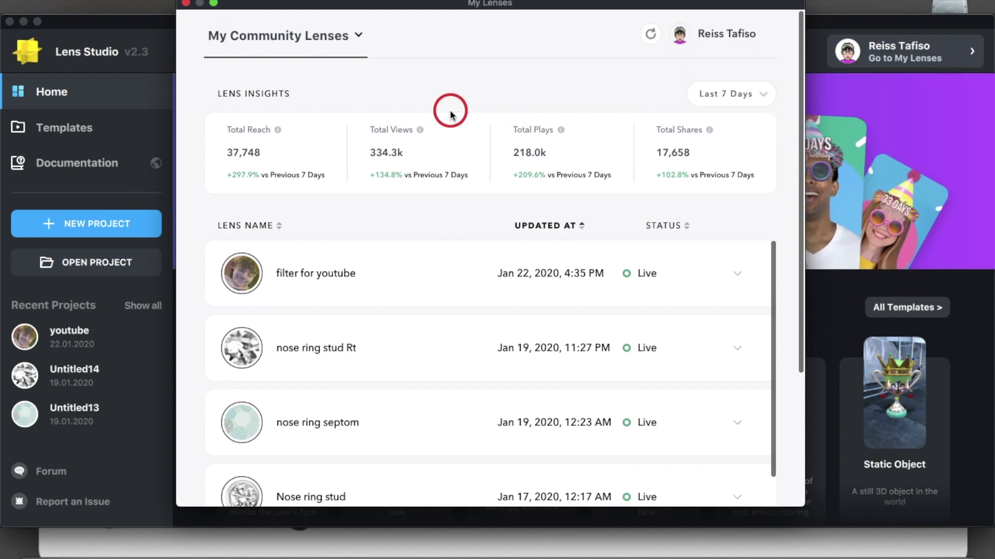